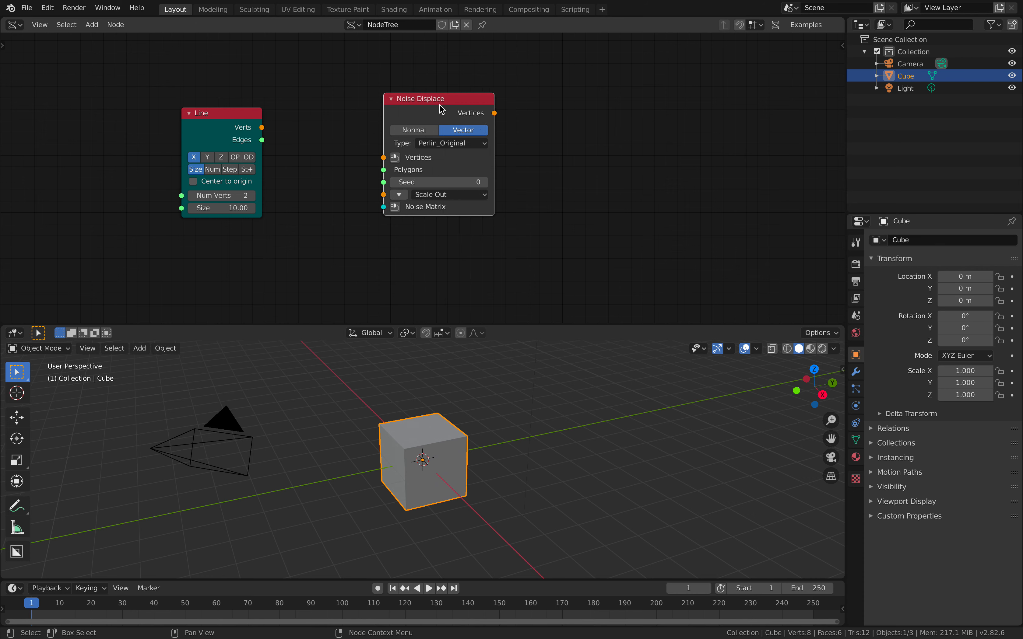
Move the Noise Displace node closer to the Line node and connect the Line's Verts to its Vertices input.
drag(441, 110, 431, 91)
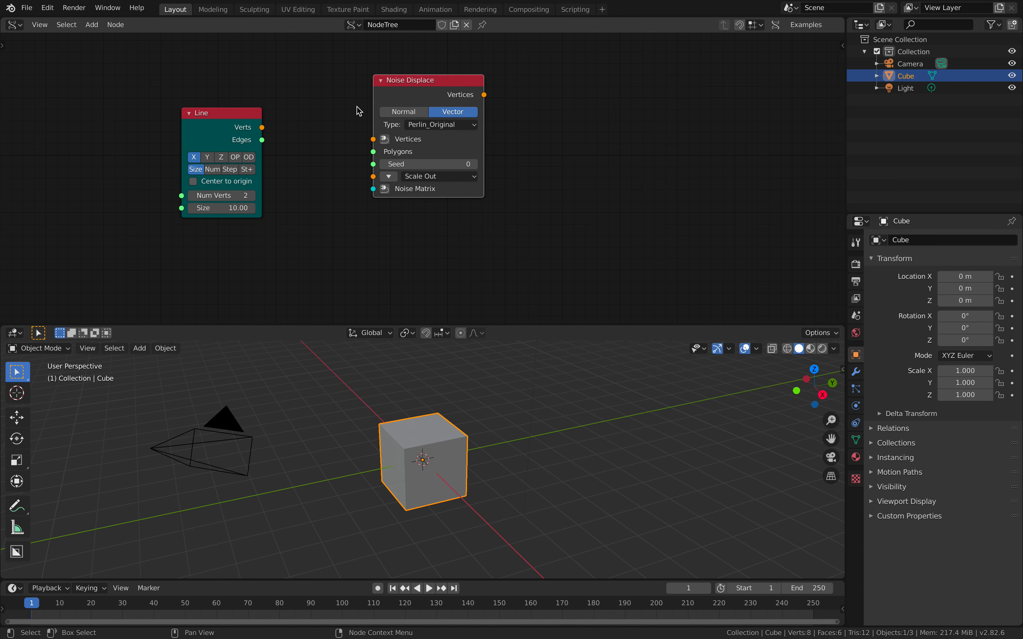
drag(406, 89, 401, 94)
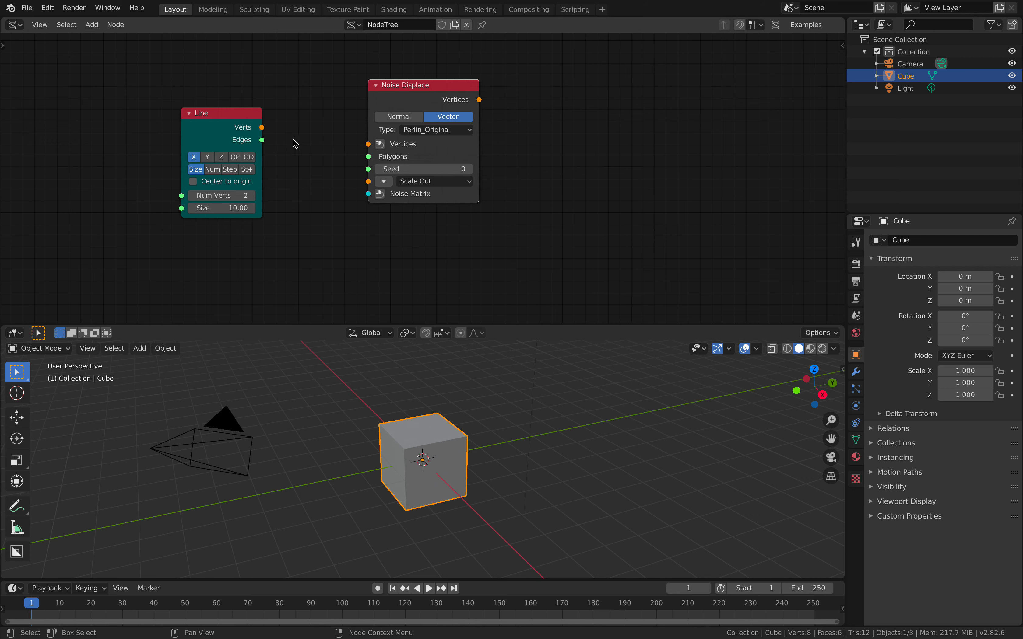
drag(239, 126, 363, 154)
Add a Viewer BMesh node beyond Noise Displace and delete all default objects from the scene.
middle_drag(552, 138, 539, 136)
key(shift+a)
click(531, 127)
text(bme)
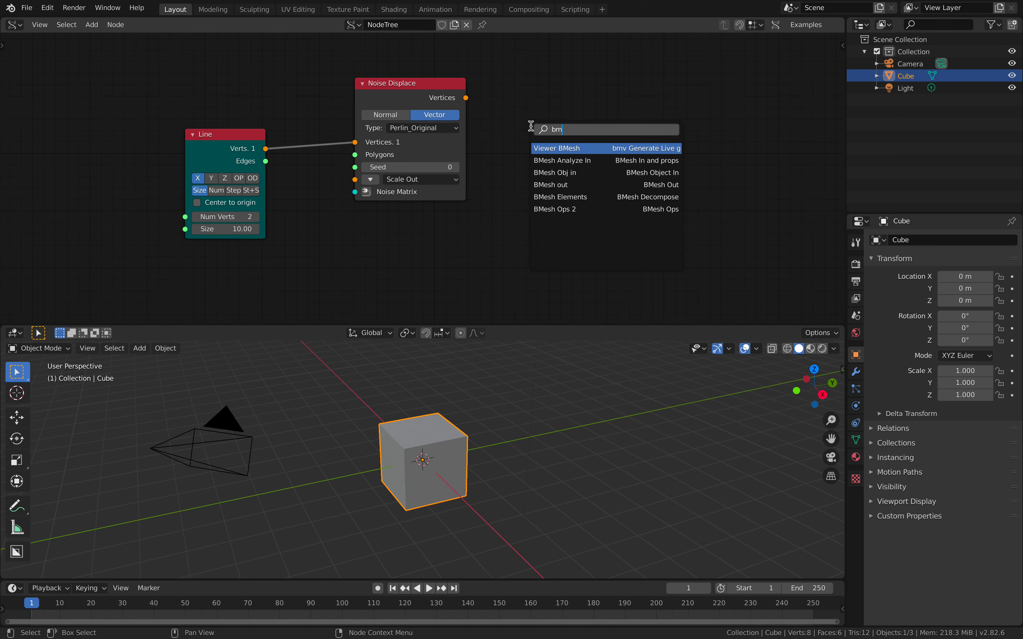
key(Return)
click(549, 89)
key(a)
key(Delete)
Connect the displaced vertices and the Line's edges to the matching inputs of the Viewer BMesh node.
drag(465, 97, 548, 201)
drag(225, 134, 227, 165)
drag(268, 191, 570, 195)
middle_drag(561, 411, 592, 423)
shift+middle_drag(592, 423, 452, 436)
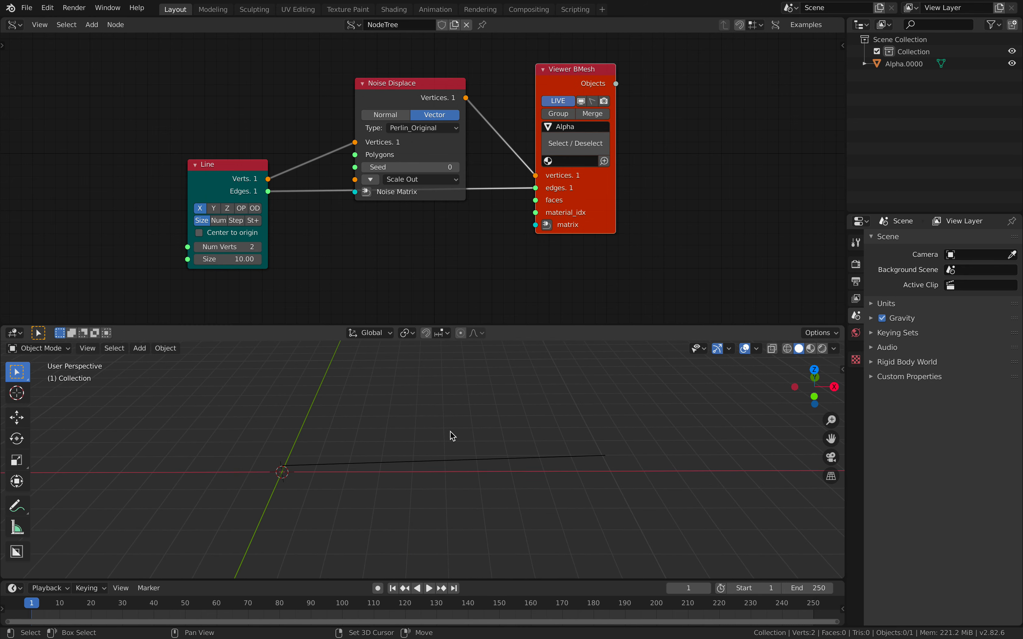
Set the Line's Num Verts to 64 and rearrange the three nodes so the edges link runs clear below Noise Displace.
drag(228, 246, 253, 247)
middle_drag(464, 429, 434, 413)
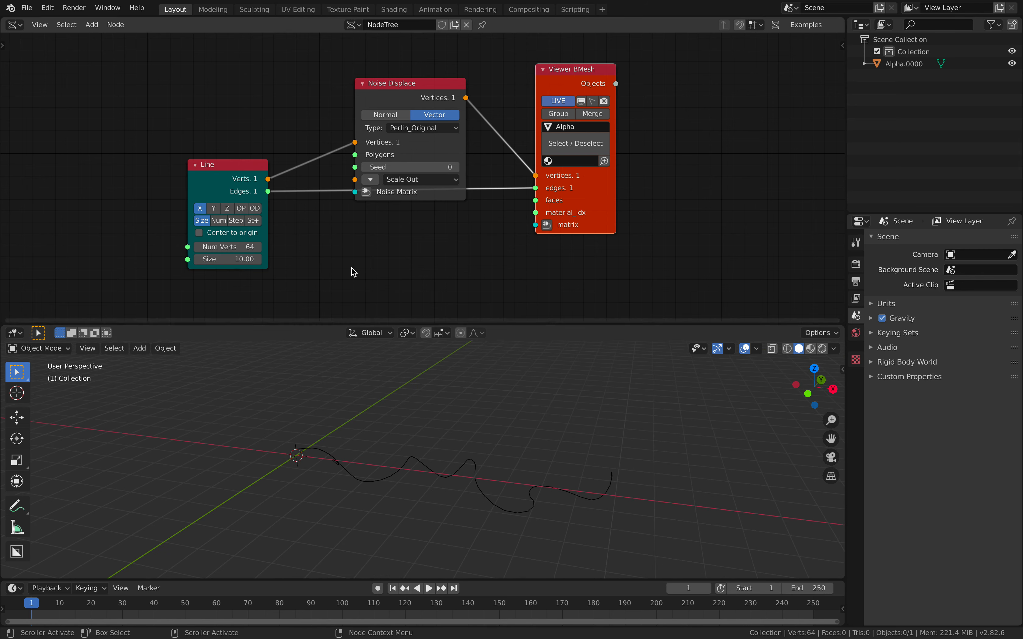
drag(226, 181, 238, 208)
drag(404, 97, 384, 83)
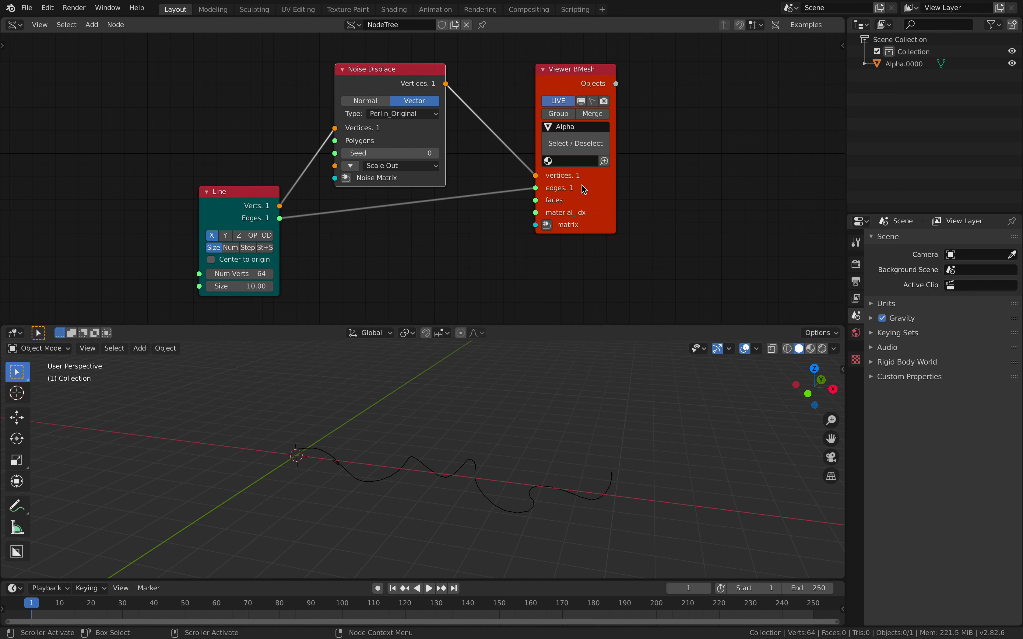
drag(581, 185, 571, 203)
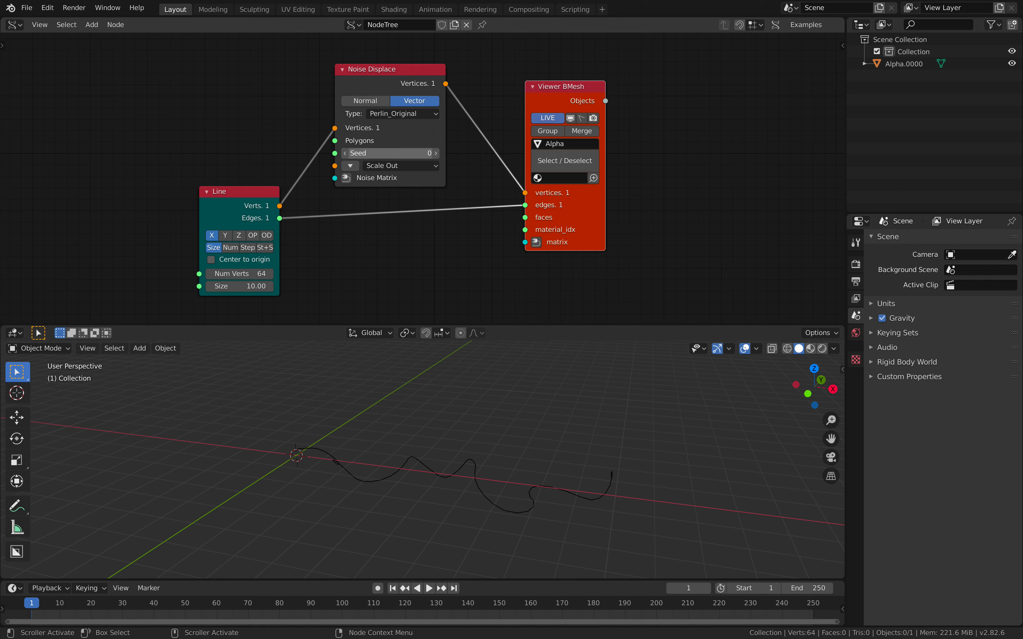
Set the Noise Displace seed to 140 and move the Viewer BMesh node farther away from it.
drag(390, 153, 483, 153)
middle_drag(440, 360, 360, 459)
middle_drag(386, 420, 385, 430)
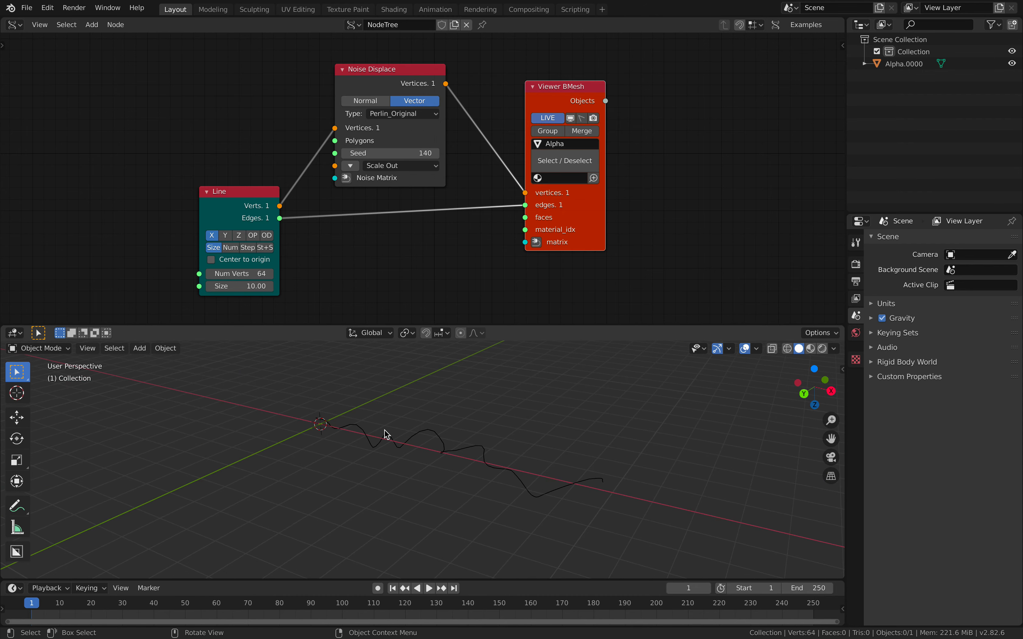
drag(569, 247, 616, 244)
middle_drag(462, 411, 490, 413)
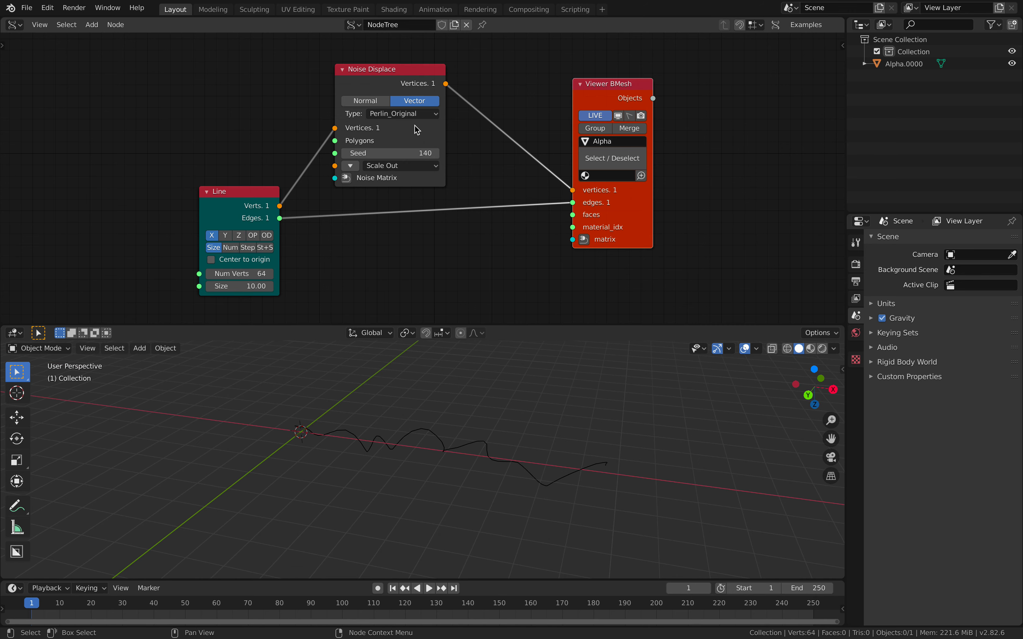
Try the Normal mode on the Noise Displace node and switch it back to Vector.
click(375, 101)
middle_drag(400, 548, 452, 539)
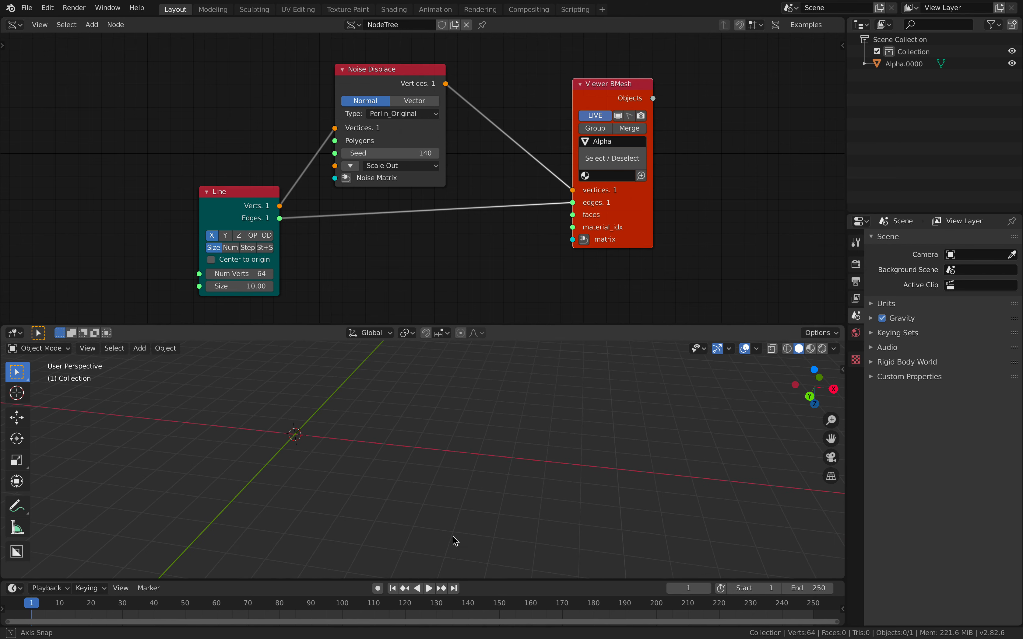
click(414, 101)
Set the Noise Displace scale to 0.00, 0.00, 2.20 and its seed to 174.
click(350, 165)
mouse_move(409, 188)
mouse_down()
mouse_move(353, 188)
mouse_move(387, 177)
mouse_move(389, 166)
mouse_move(399, 177)
mouse_up()
text(0)
key(Return)
drag(399, 188, 506, 188)
middle_drag(493, 444, 484, 369)
scroll(425, 432, up, 1)
drag(393, 153, 419, 153)
Attach a Matrix in node to the Noise Matrix input and set its location to 5.700, 0.600, 5.460.
click(347, 202)
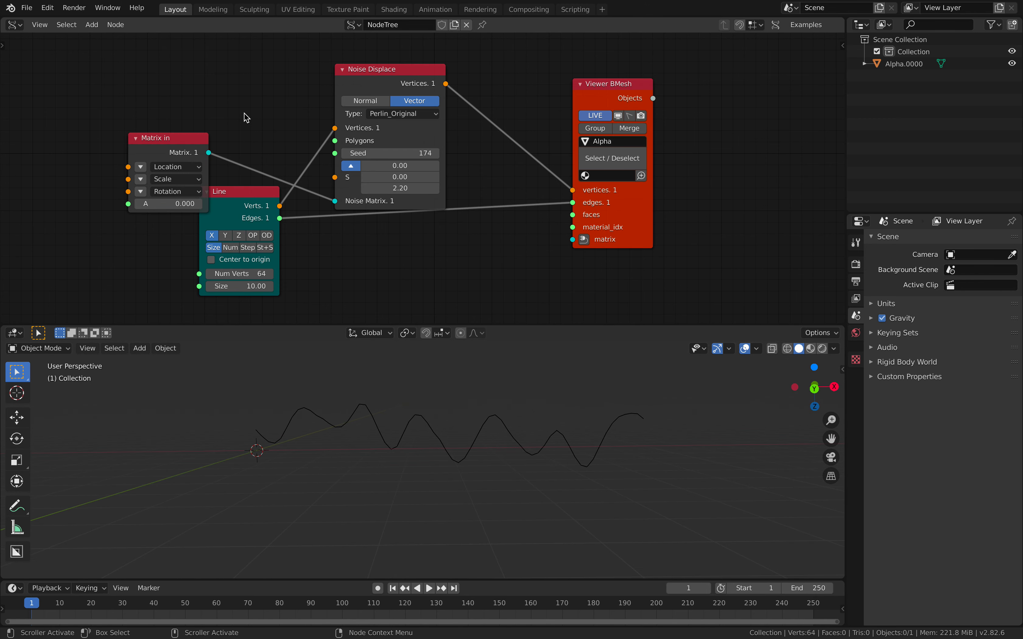
click(121, 124)
drag(156, 124, 396, 124)
drag(155, 147, 181, 135)
middle_drag(414, 384, 404, 442)
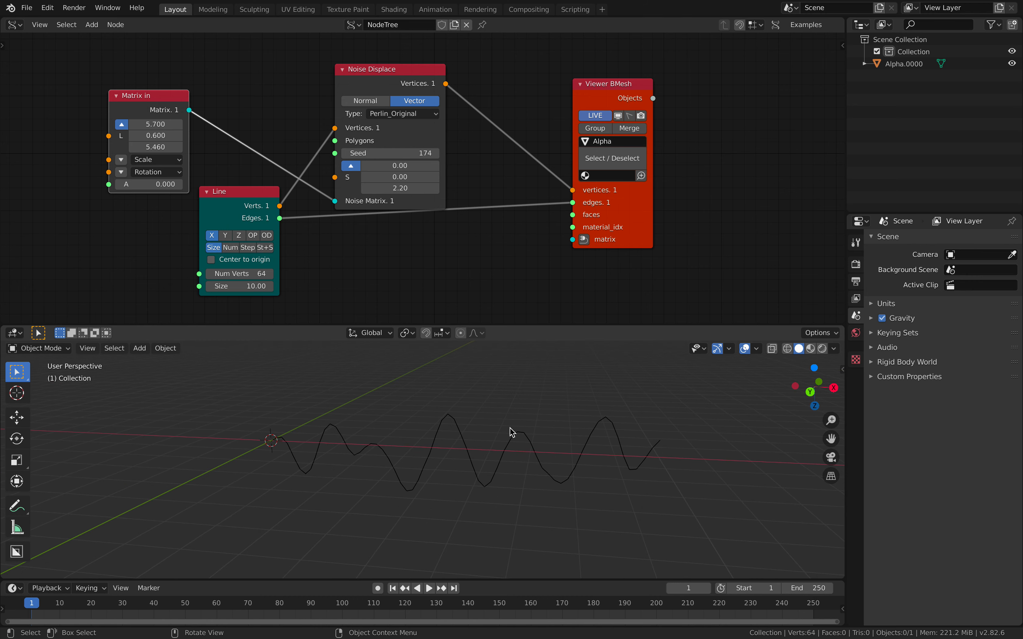
Reposition the Noise Displace and Viewer BMesh nodes to tidy the node layout.
drag(399, 84, 405, 77)
drag(599, 205, 576, 221)
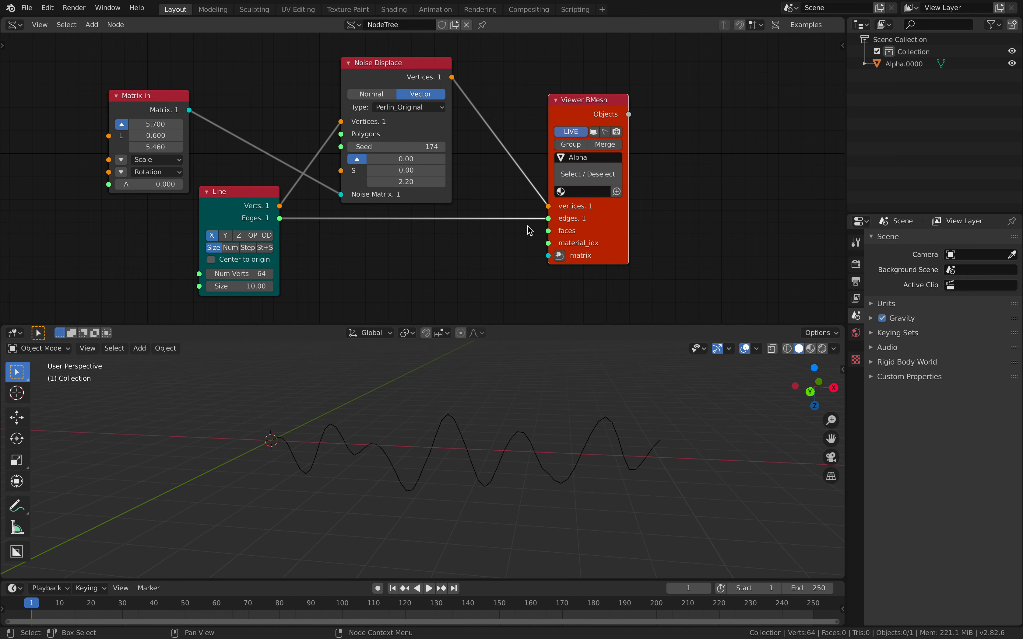
middle_drag(418, 270, 446, 268)
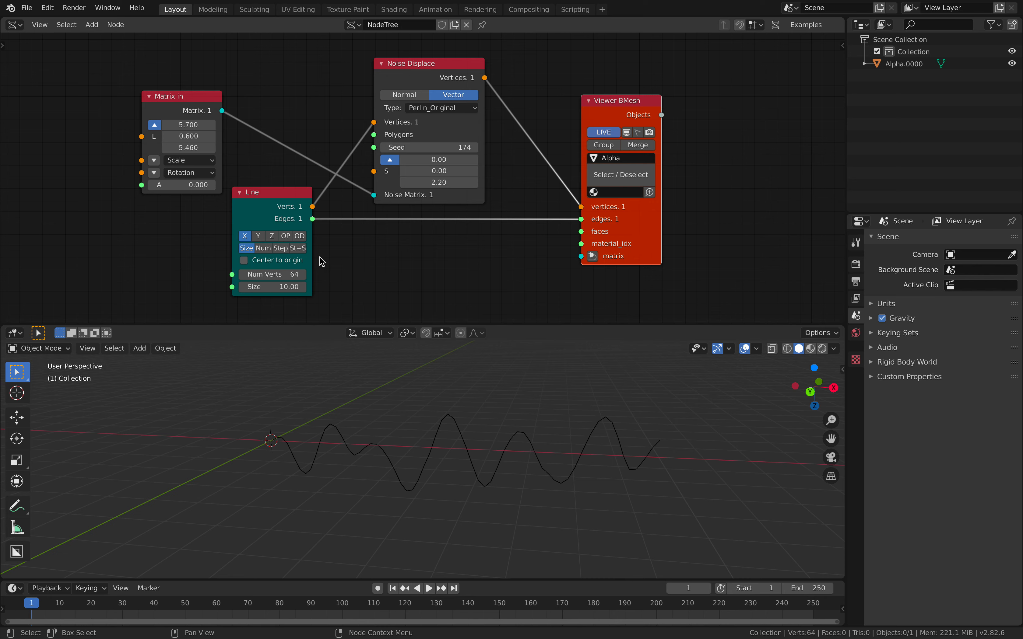
Change the Line node's direction to the Z axis.
click(257, 236)
click(271, 237)
scroll(352, 421, down, 3)
middle_drag(352, 421, 315, 420)
Set all three Noise Displace scale values to 1.00.
drag(430, 158, 481, 170)
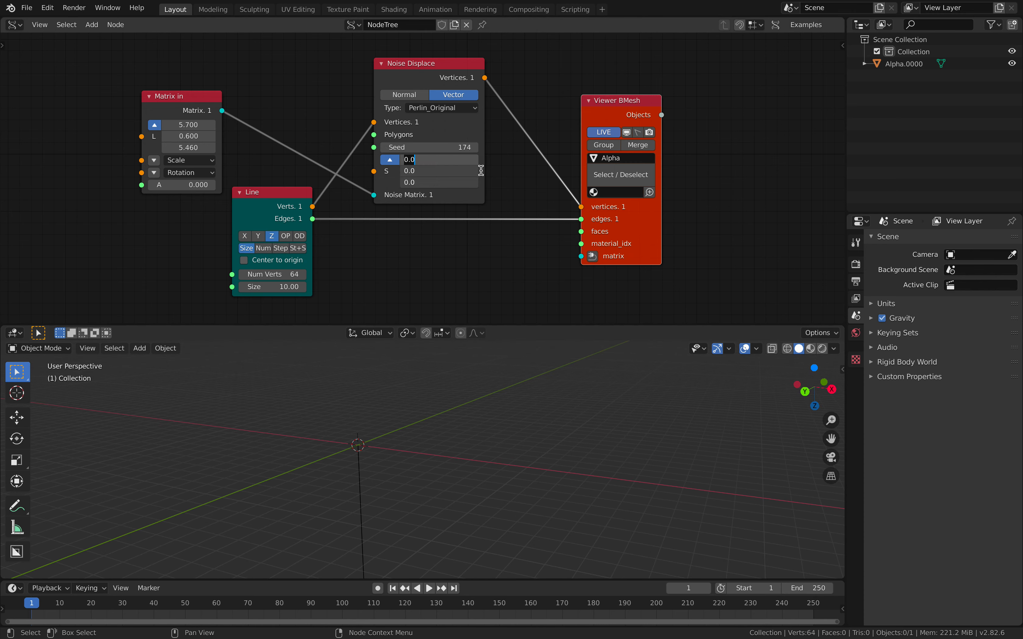
text(1)
key(Return)
middle_drag(473, 434, 418, 347)
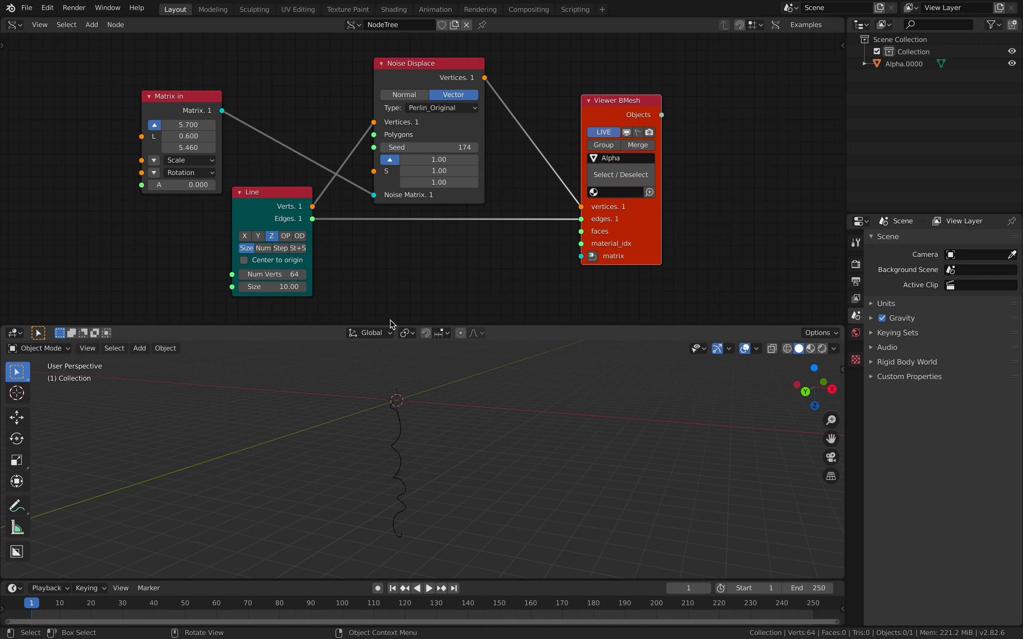
middle_drag(381, 413, 406, 474)
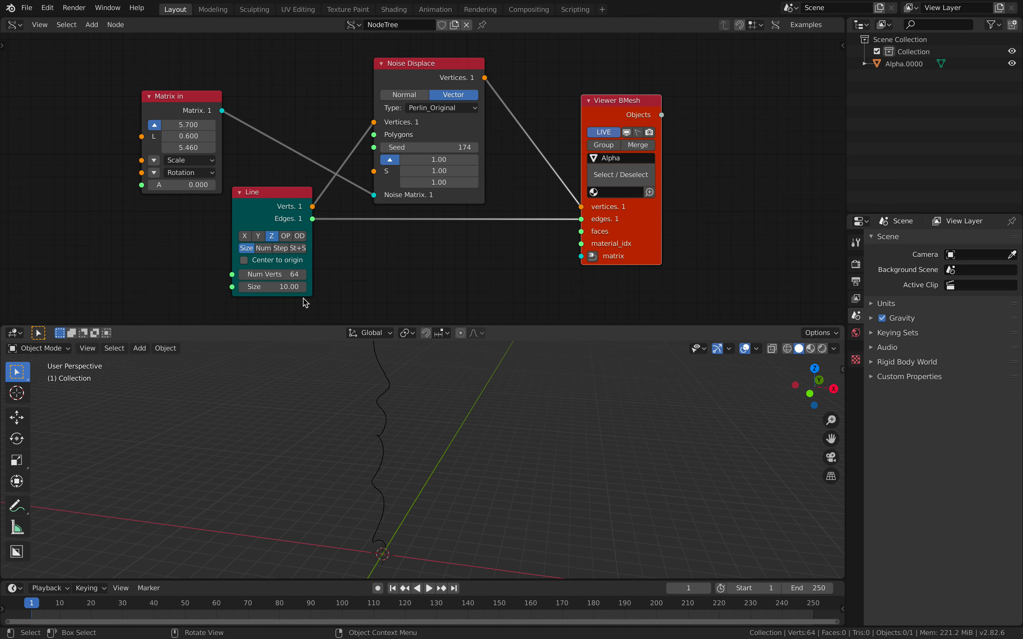
Try the X and Y directions on the Line node and switch it back to Z.
click(262, 235)
click(244, 236)
click(259, 236)
click(271, 237)
scroll(439, 454, down, 1)
middle_drag(391, 444, 408, 438)
Move the Viewer BMesh node slightly farther from the Noise Displace node.
drag(638, 225, 636, 228)
mouse_move(427, 440)
middle_down()
mouse_move(498, 425)
mouse_move(427, 430)
middle_up()
drag(641, 254, 658, 258)
scroll(575, 237, down, 1)
middle_drag(575, 238, 488, 233)
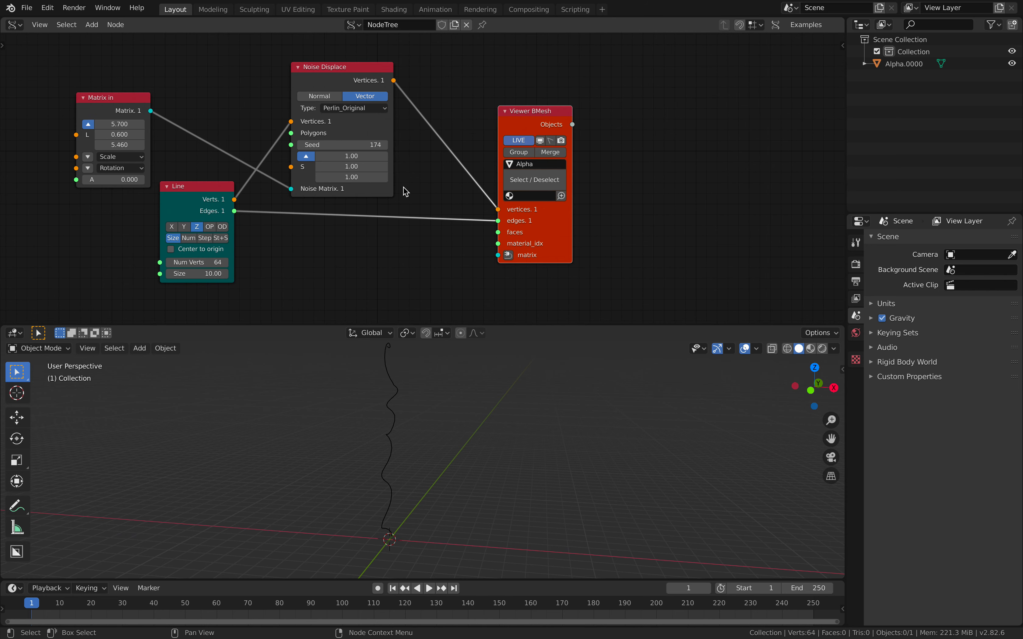
Save the Blender file to the Desktop as line_noise_revolve_001.blend.
key(ctrl+s)
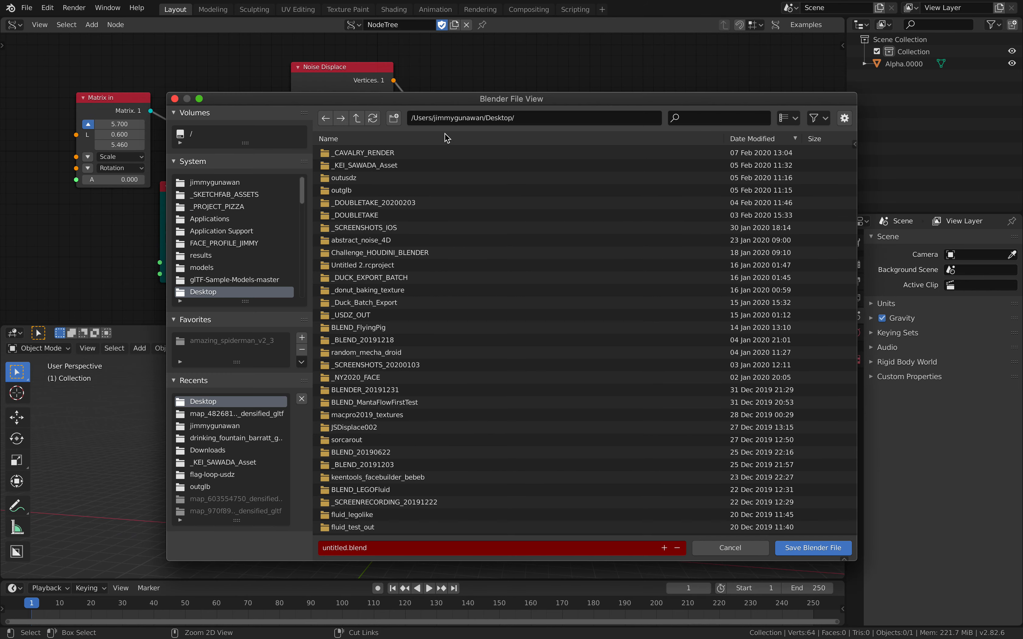
click(353, 549)
text(line_noise_rev)
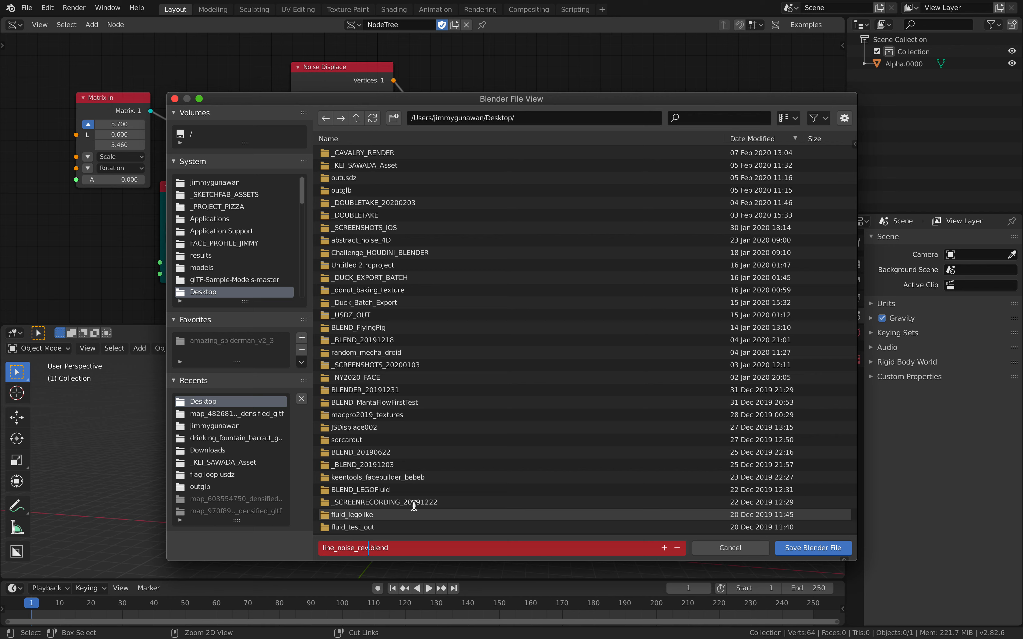
text(olve_001)
key(Return)
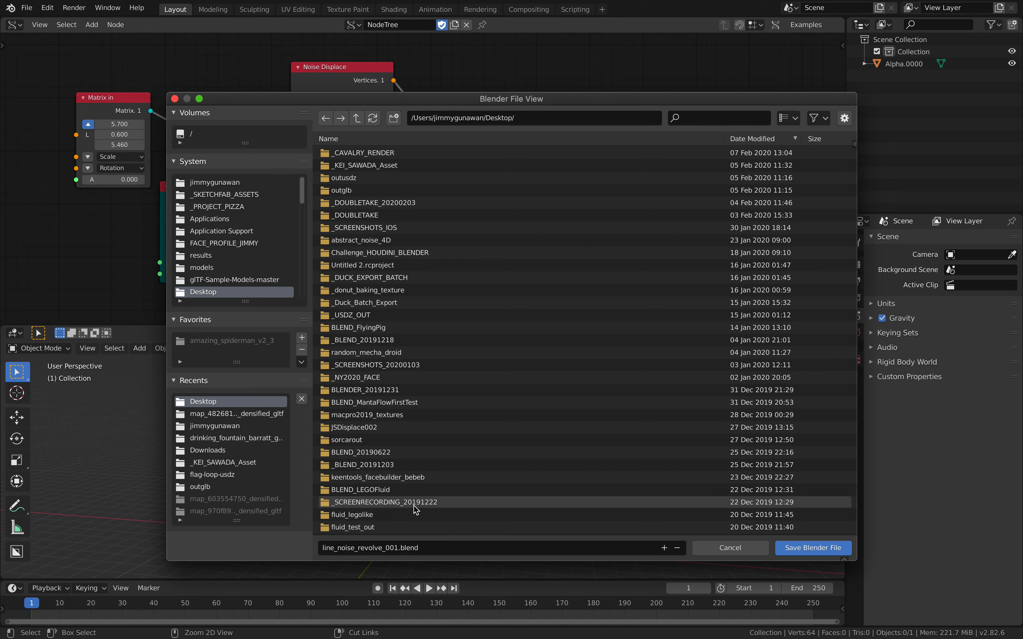
click(795, 547)
Move the Viewer BMesh node to make room and insert a Lathe node between it and Noise Displace.
middle_drag(485, 129, 503, 134)
drag(569, 211, 543, 216)
middle_drag(425, 437, 391, 432)
drag(528, 228, 579, 230)
key(alt+space)
text(revo)
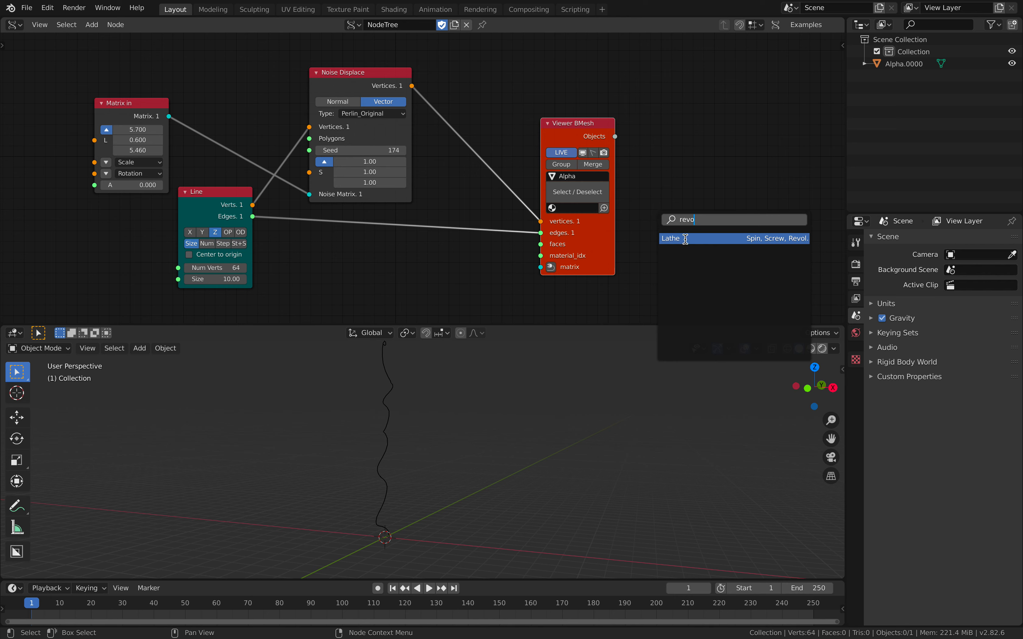
click(682, 237)
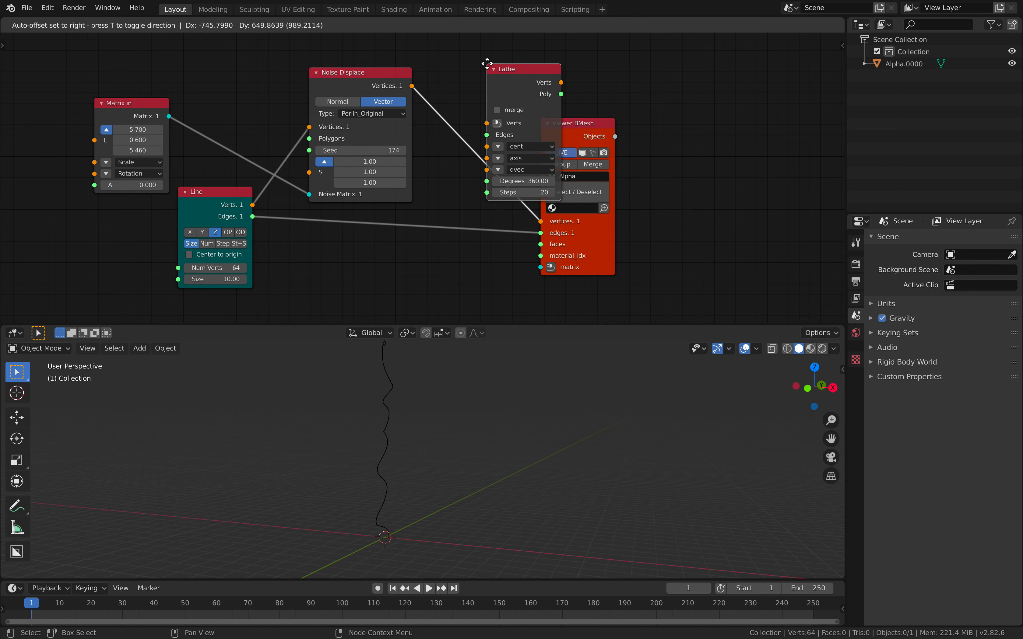
click(489, 78)
Route the Line's edges into the Lathe node's Edges input and connect its Poly output to the viewer's faces.
drag(603, 233, 490, 135)
drag(518, 79, 654, 243)
middle_drag(512, 400, 523, 443)
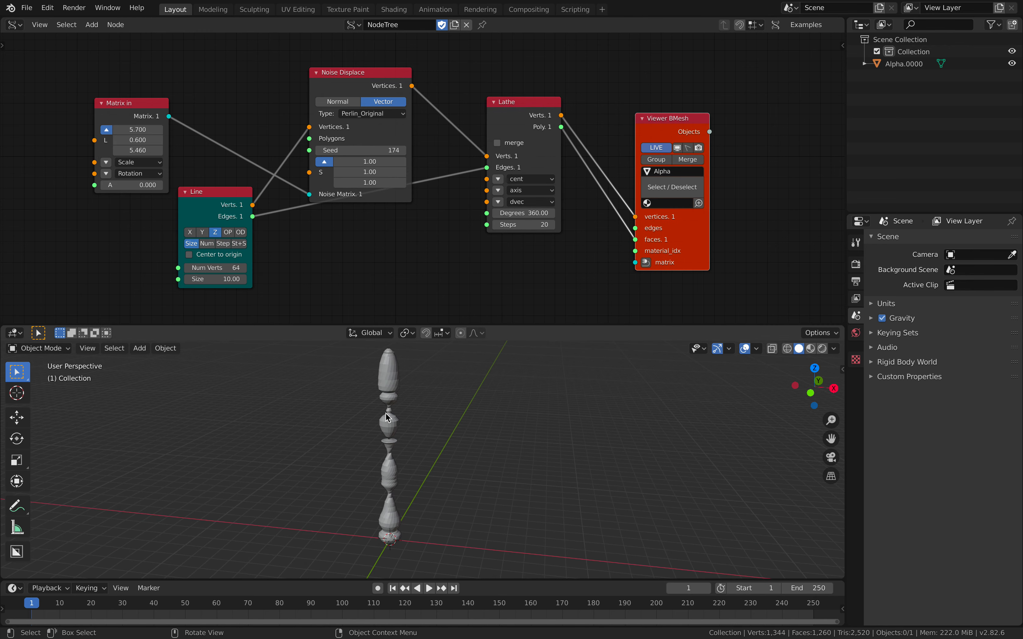
middle_drag(419, 431, 362, 417)
scroll(418, 427, down, 1)
scroll(418, 428, up, 1)
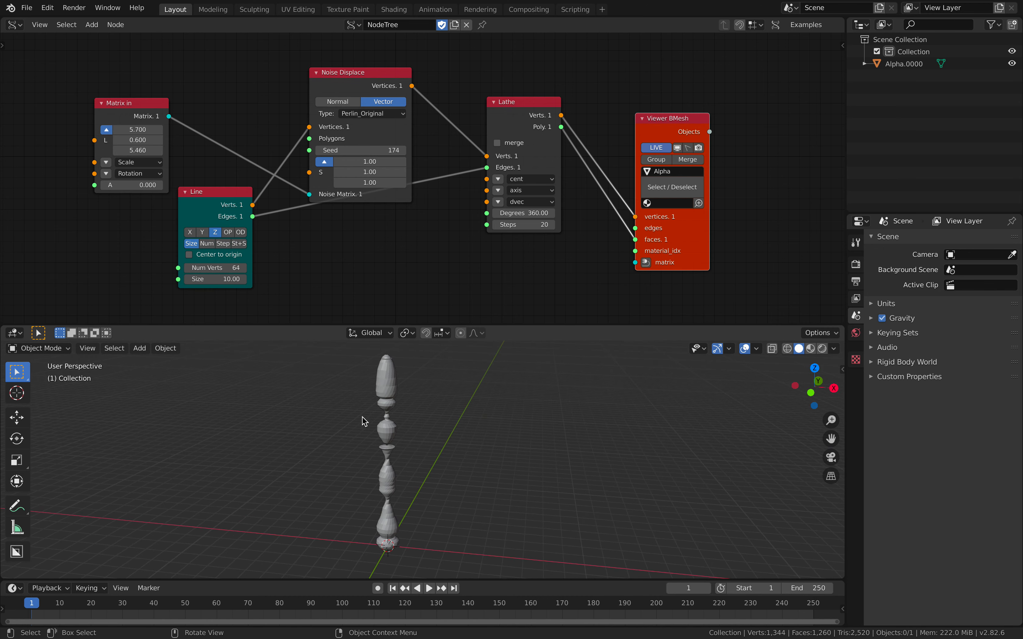
middle_drag(408, 460, 396, 490)
scroll(395, 490, up, 1)
Space out the Noise Displace, Lathe and viewer nodes and insert a Move node between Noise Displace and Lathe.
drag(360, 72, 363, 52)
drag(558, 181, 734, 227)
key(shift+a)
click(585, 123)
text(mov)
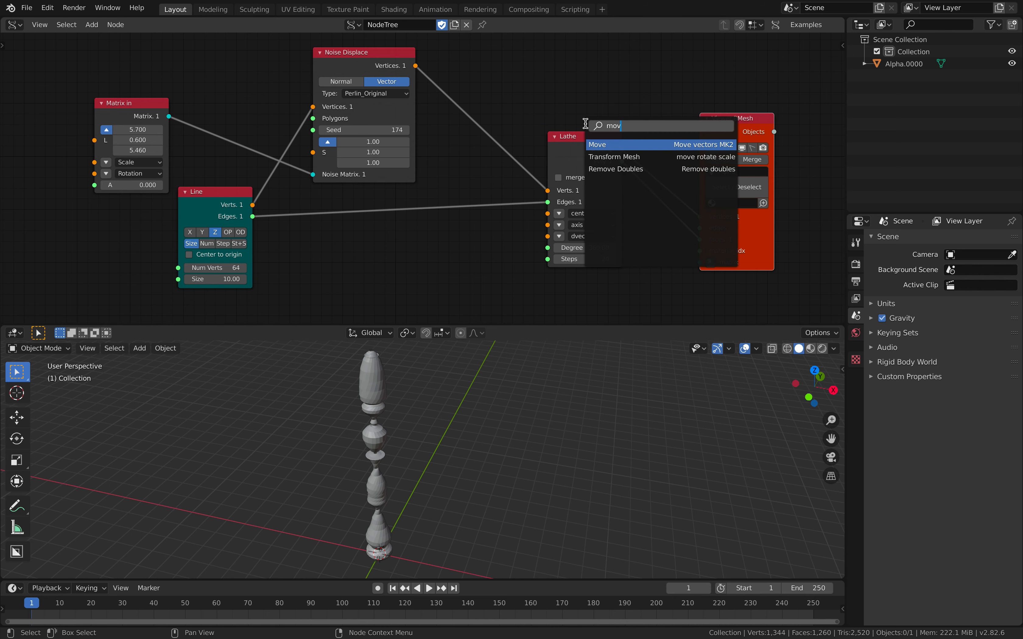
key(Return)
click(504, 103)
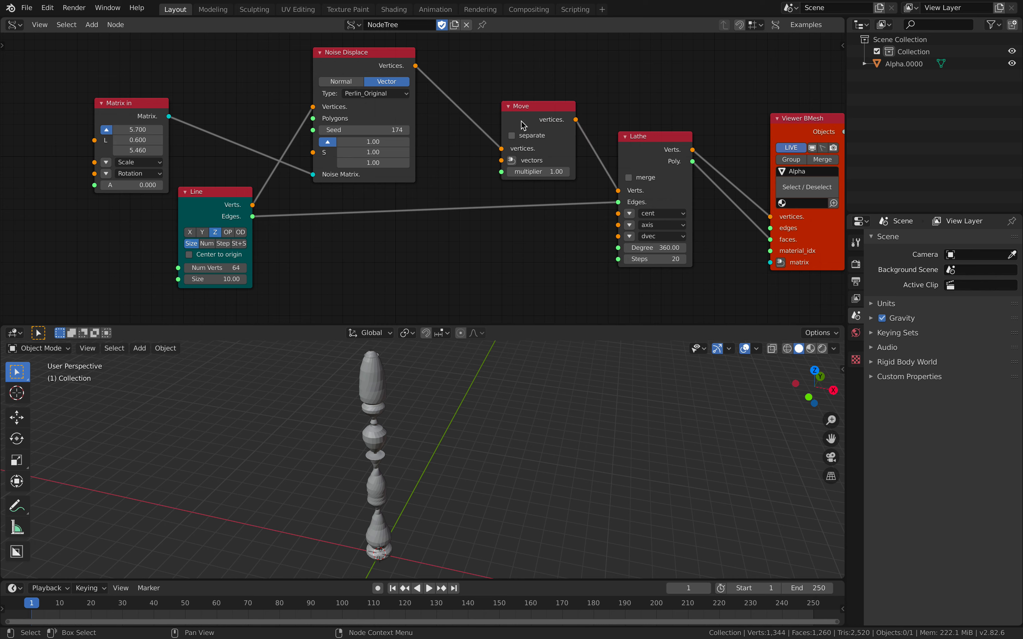
Attach a Vector in node to the Move node's vectors input and set its X to 1.260.
click(513, 160)
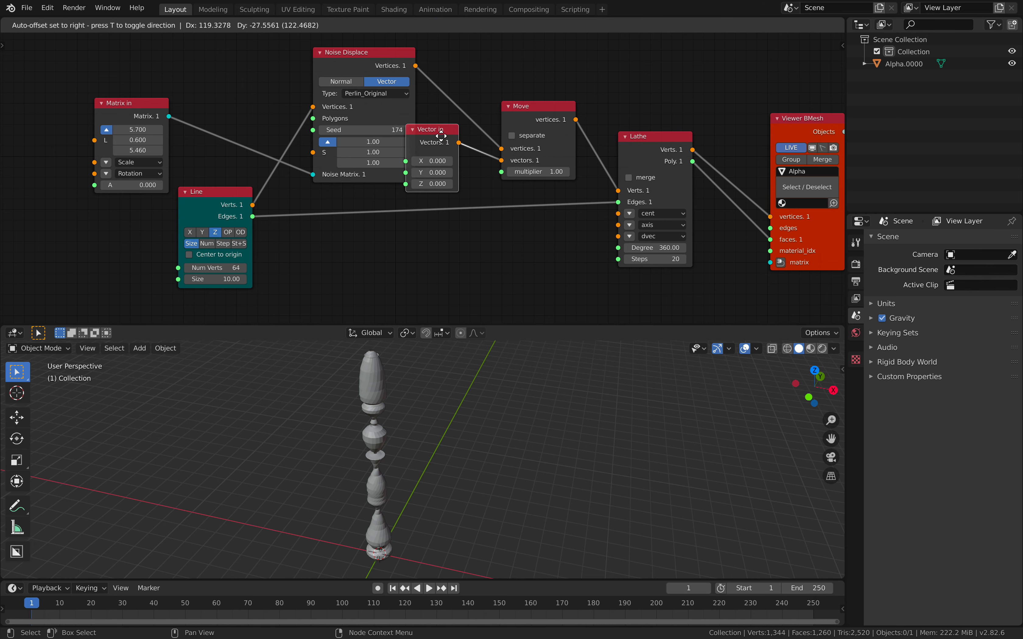
click(444, 140)
drag(435, 161, 460, 161)
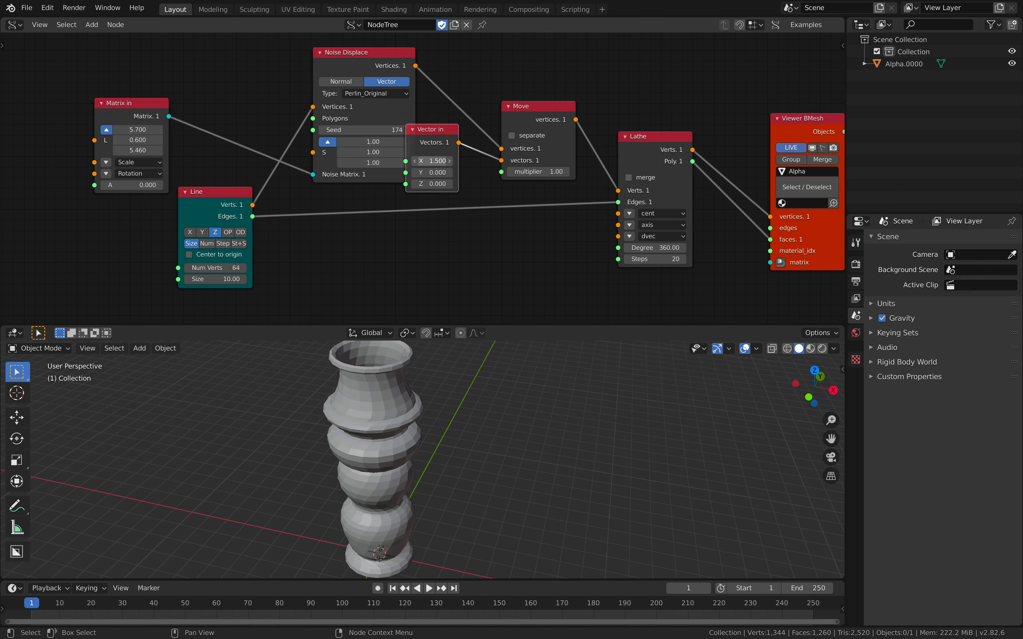
middle_drag(454, 399, 398, 372)
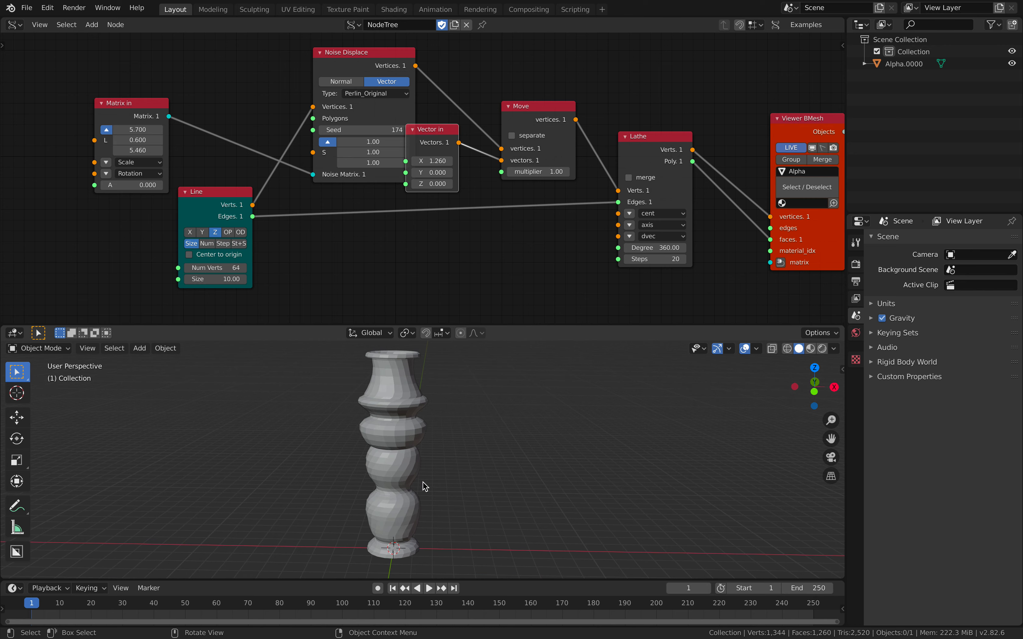
middle_drag(425, 486, 399, 383)
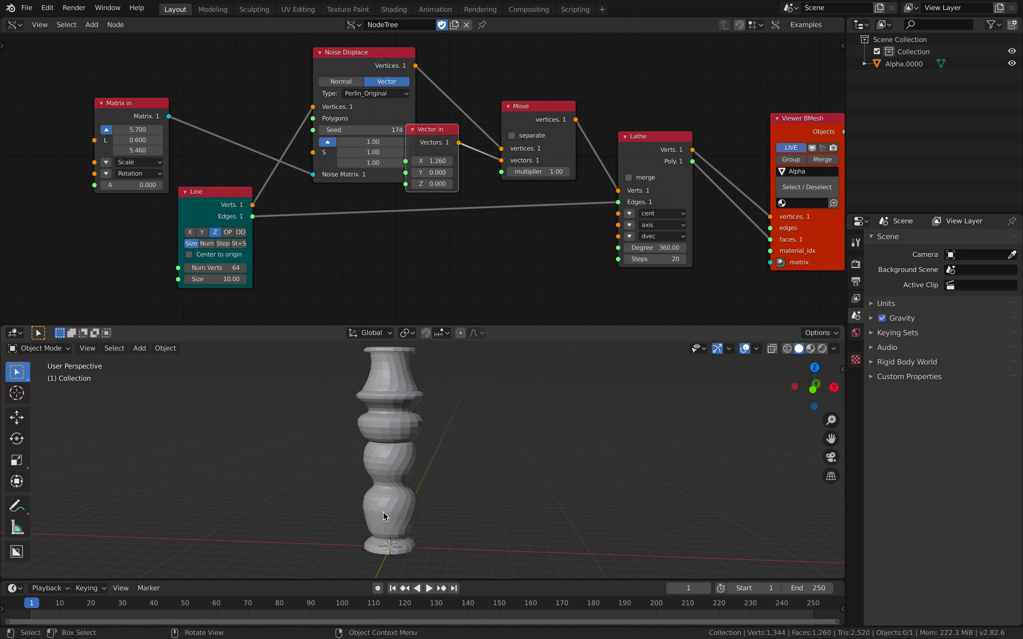
middle_drag(459, 410, 447, 427)
Save the file and spread the Vector in and Move nodes apart from Noise Displace.
key(ctrl+s)
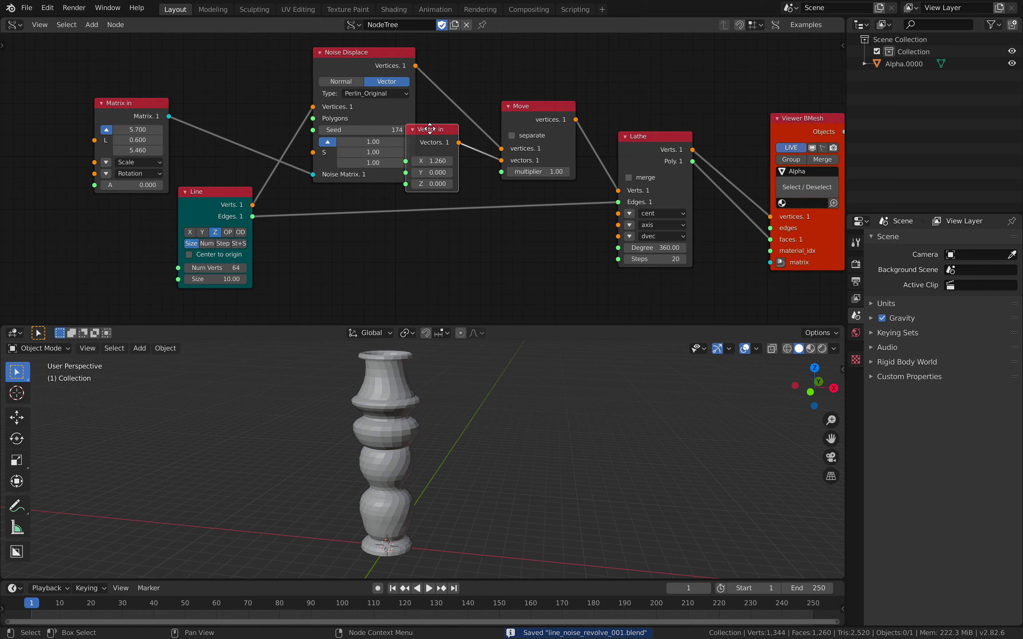
drag(430, 133, 456, 137)
drag(528, 107, 544, 96)
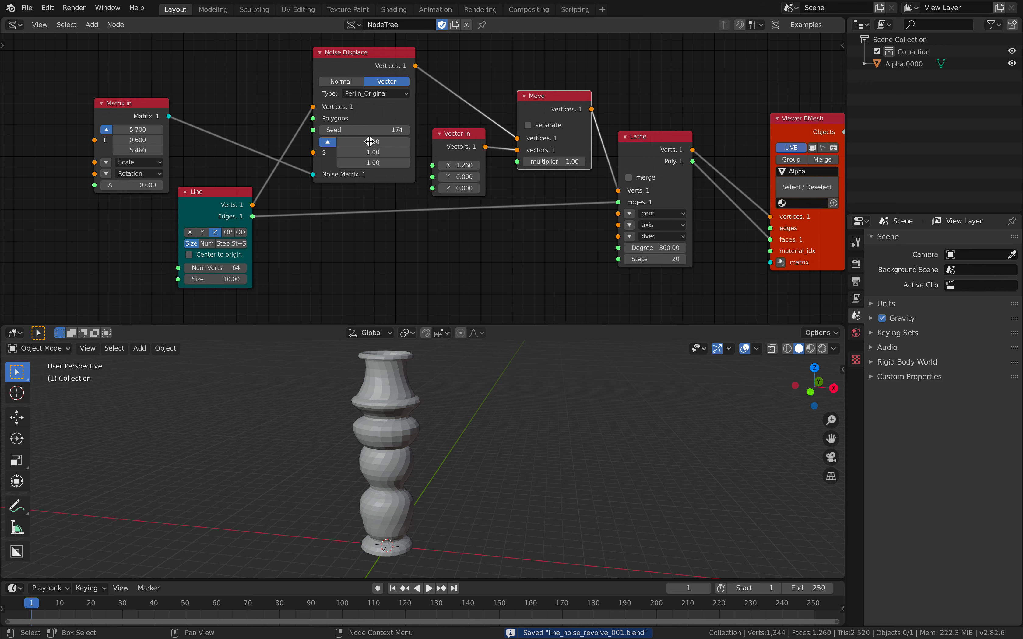
Set the Y and Z scale values of the Noise Displace node to 0.
click(369, 152)
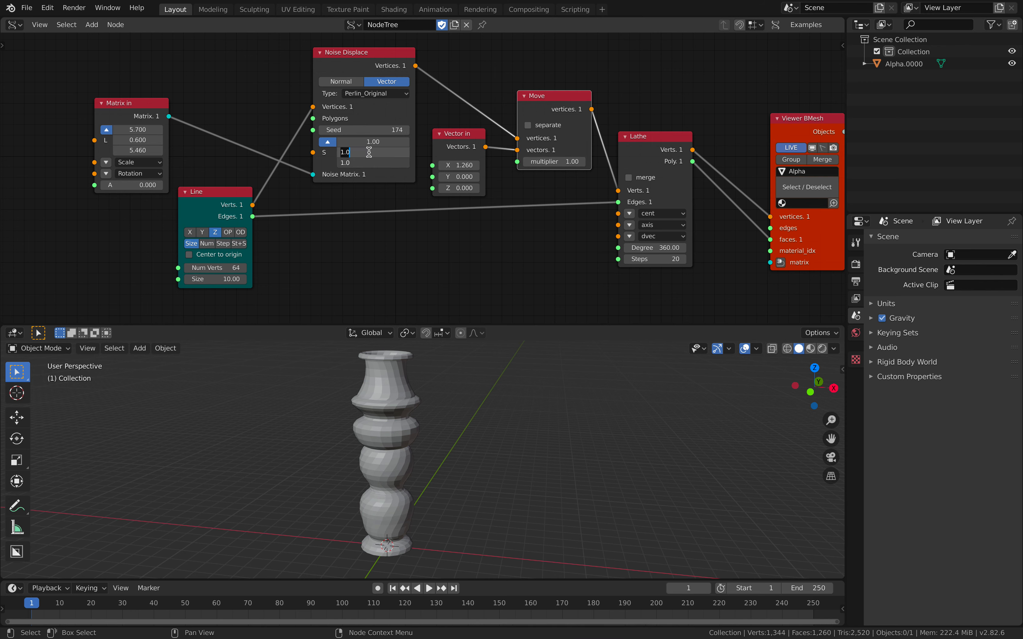
text(0)
key(Return)
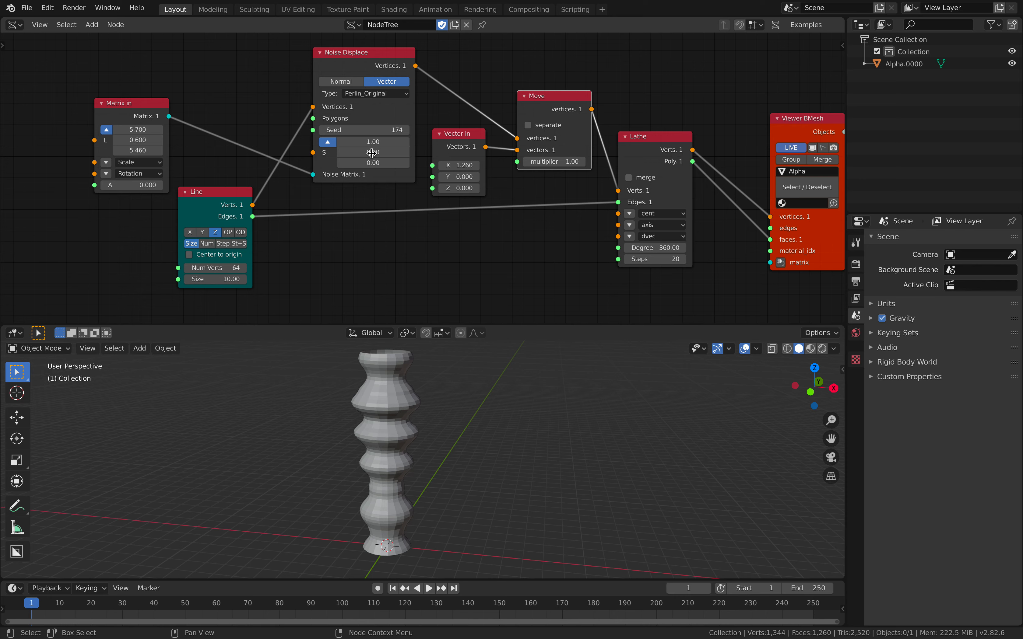
Set the X scale of the Noise Displace node to 1.18 and save the file.
mouse_move(372, 141)
mouse_down()
mouse_move(383, 142)
mouse_move(367, 142)
mouse_up()
middle_drag(427, 382, 465, 389)
key(ctrl+s)
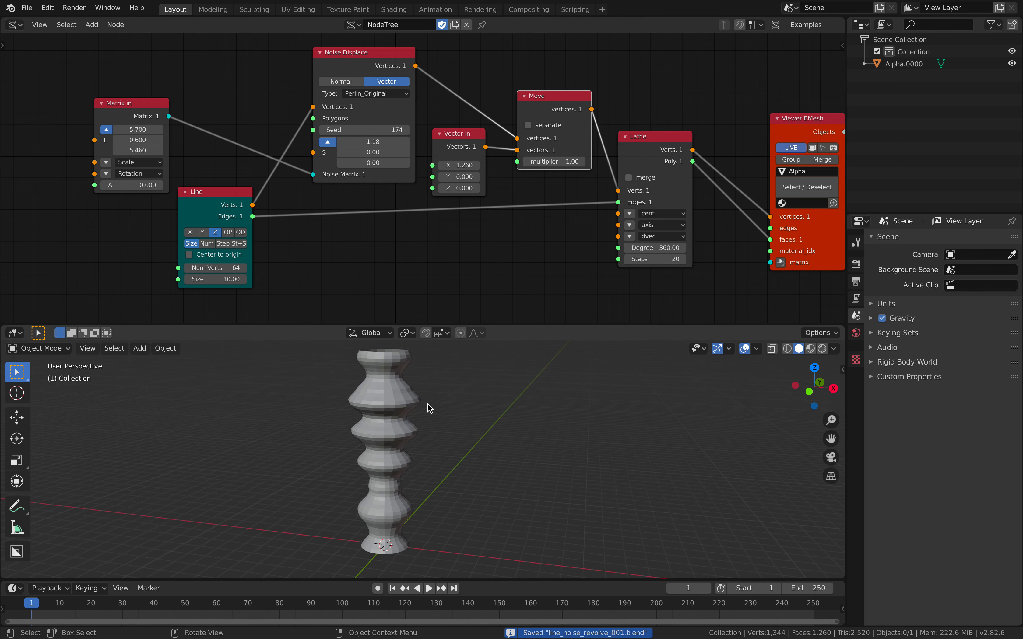
Set the Vector in X to 1.020 and the Matrix in location to 7.500, 0.900, 7.440.
middle_drag(309, 237, 306, 243)
mouse_move(455, 172)
mouse_down()
mouse_move(469, 171)
mouse_move(437, 172)
mouse_up()
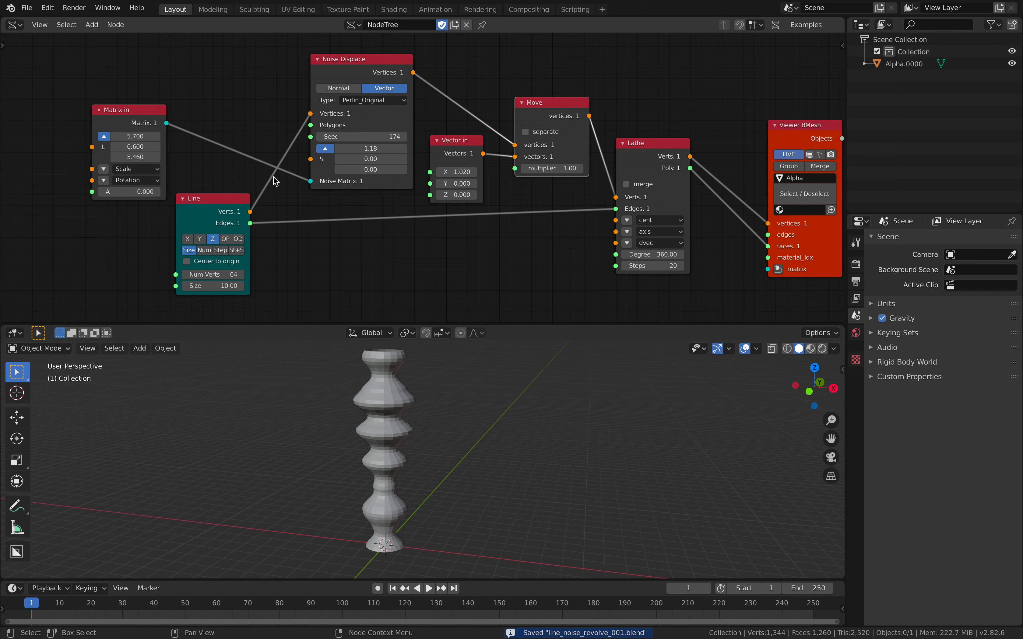
middle_drag(274, 179, 274, 175)
mouse_move(140, 130)
mouse_down()
mouse_move(159, 130)
mouse_move(148, 154)
mouse_move(157, 154)
mouse_move(142, 146)
mouse_up()
Set the Line node's Num Verts to 128 and Size to 32.02, and save the file.
drag(213, 271, 218, 271)
drag(213, 283, 237, 282)
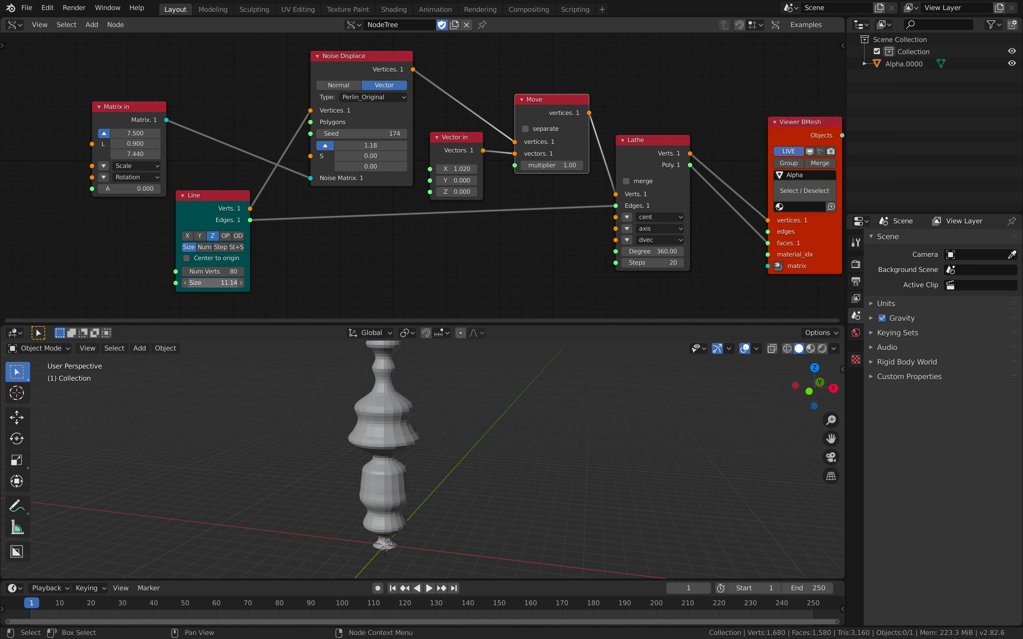
scroll(381, 439, down, 5)
shift+middle_drag(381, 442, 295, 459)
drag(213, 282, 381, 282)
scroll(381, 440, down, 2)
shift+middle_drag(381, 440, 396, 468)
drag(214, 270, 256, 271)
middle_drag(474, 409, 522, 418)
key(ctrl+s)
Set the Lathe node's Steps to 10 and enable its merge option.
scroll(476, 402, up, 3)
middle_drag(557, 247, 476, 222)
scroll(475, 222, up, 3)
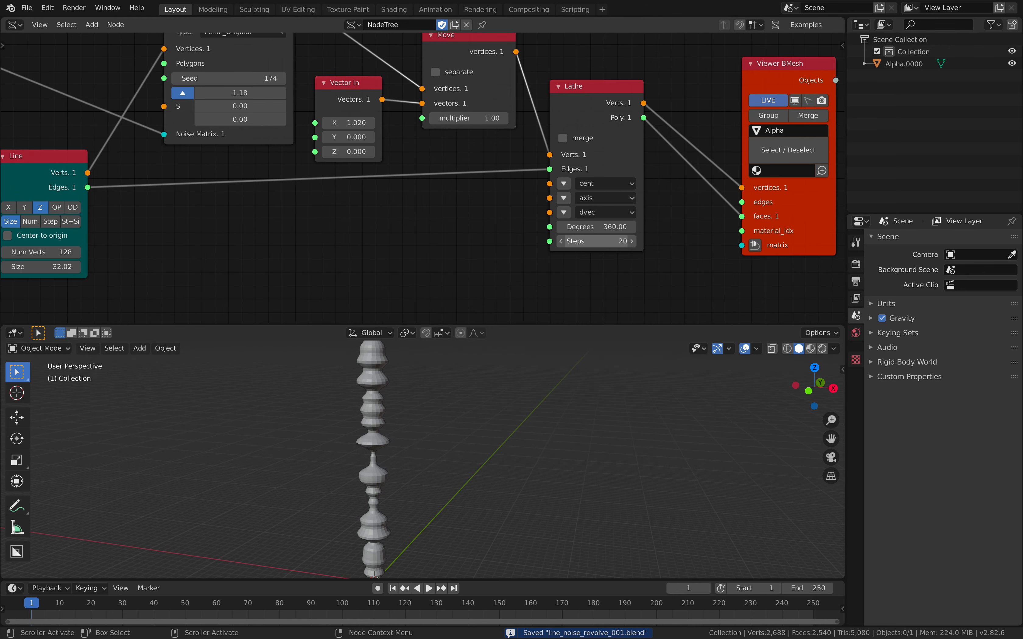
drag(596, 241, 554, 241)
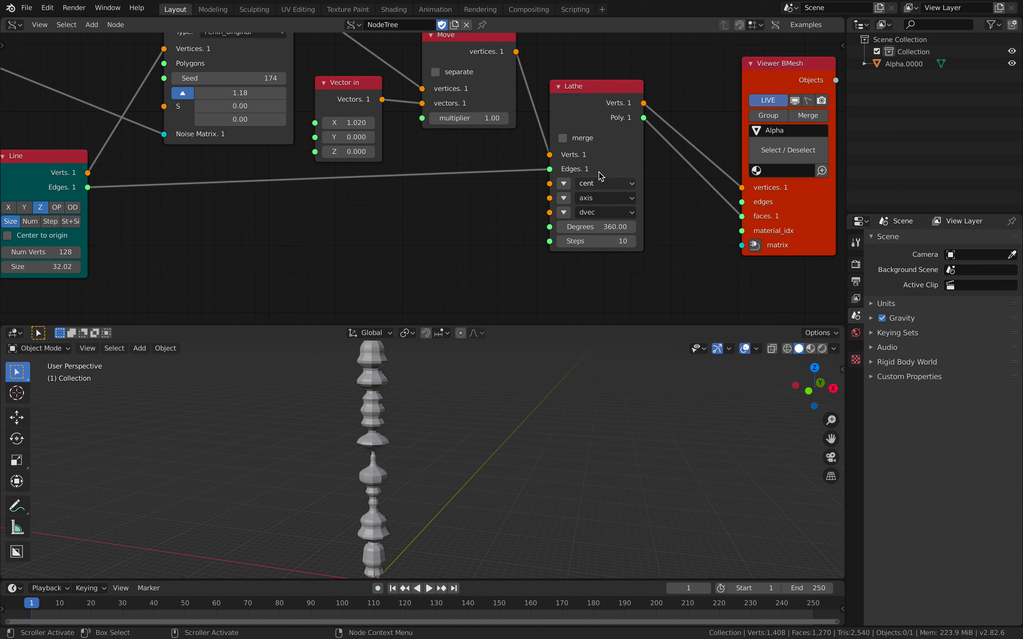
drag(590, 121, 593, 132)
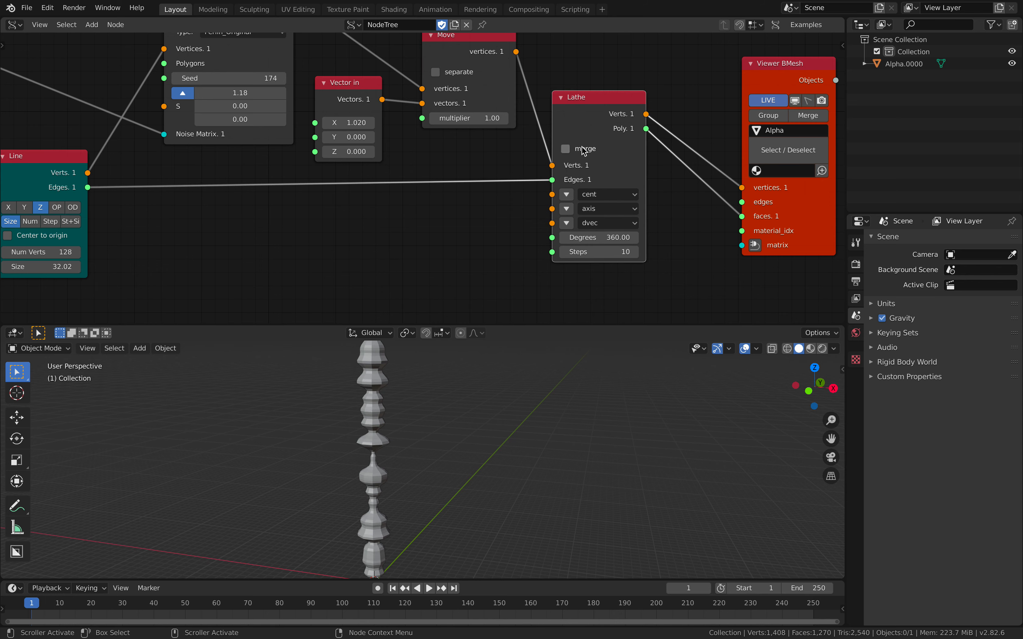
click(583, 148)
Duplicate the lathed column about 11 m along X, try level 2 subdivision on the copy, and save the file.
click(393, 428)
key(shift+d)
click(509, 445)
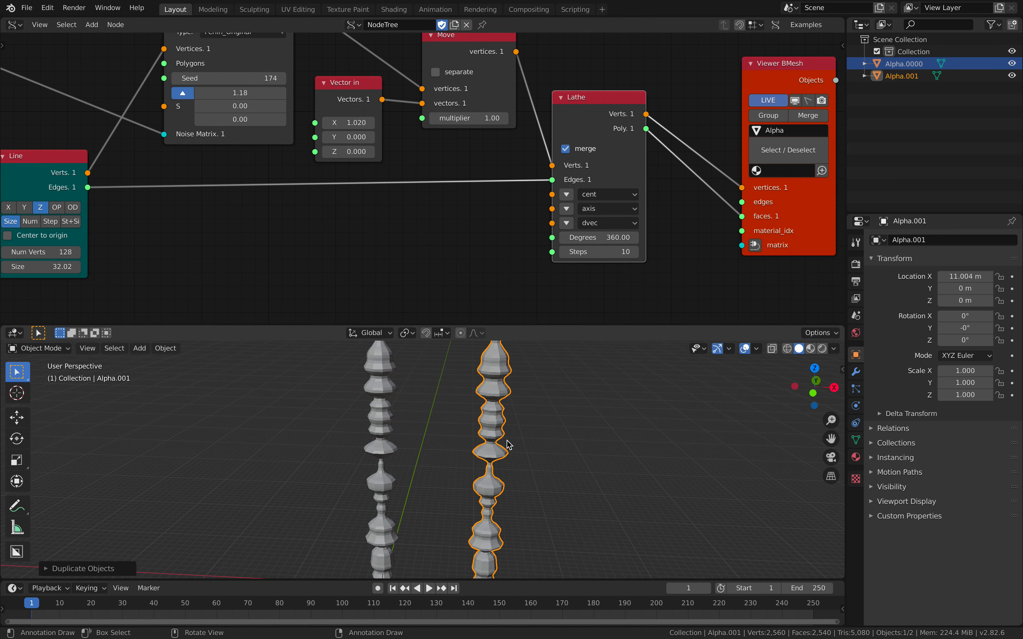
key(ctrl+2)
key(a)
key(a)
middle_drag(589, 436, 533, 434)
scroll(545, 433, down, 3)
key(ctrl+s)
Delete the duplicated column.
click(463, 410)
key(x)
click(462, 405)
scroll(460, 408, up, 2)
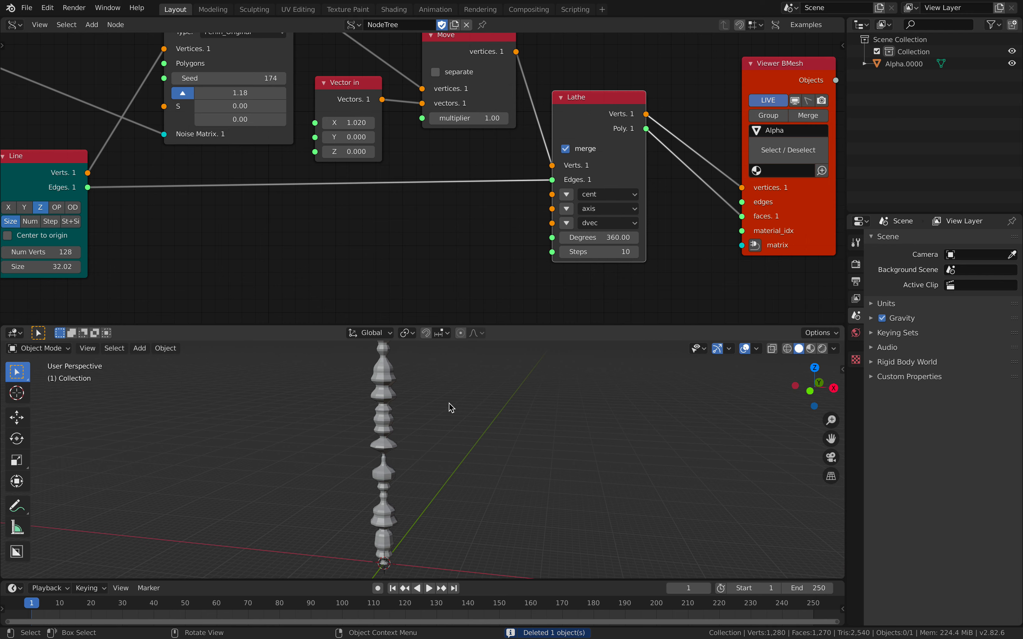
Save the file and open the prepared example scene with the Alpha, Beta and Coco objects.
key(ctrl+s)
middle_drag(450, 407, 469, 409)
middle_drag(431, 227, 464, 260)
scroll(401, 231, down, 3)
scroll(399, 222, down, 3)
scroll(353, 217, up, 1)
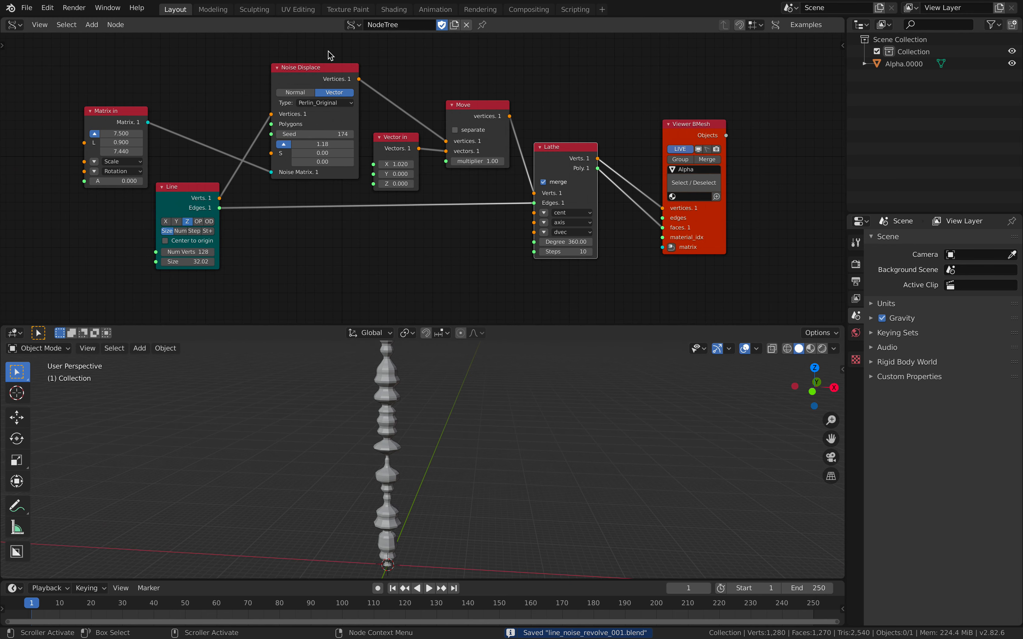
click(27, 8)
mouse_move(58, 46)
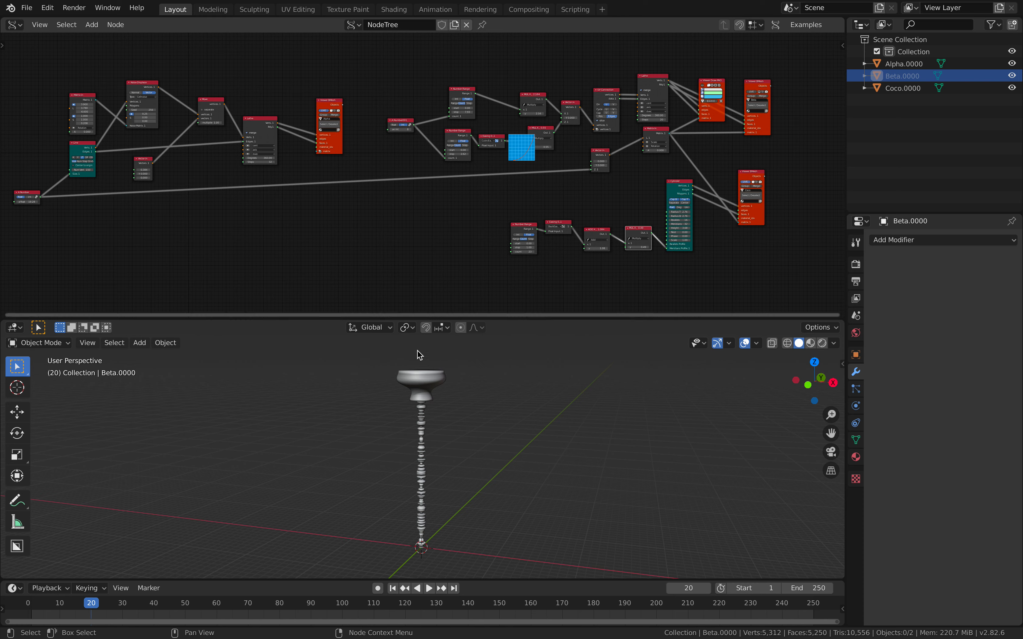
Select the Alpha column and set the A Number node's float value to 21.02.
scroll(450, 419, up, 2)
click(428, 411)
middle_drag(457, 418, 436, 456)
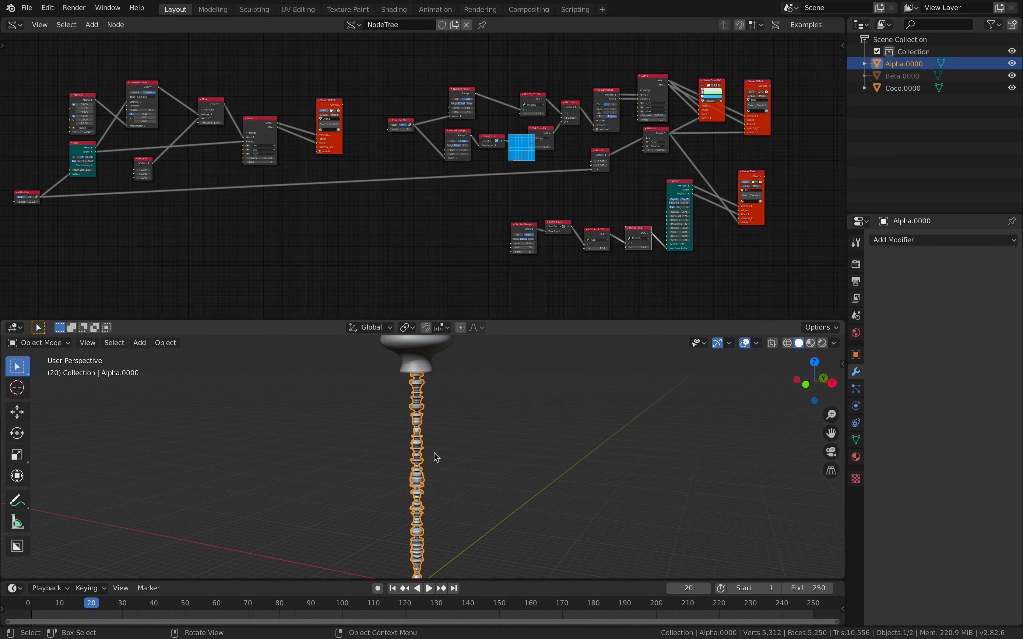
scroll(272, 172, up, 5)
middle_drag(188, 144, 562, 182)
scroll(370, 183, up, 6)
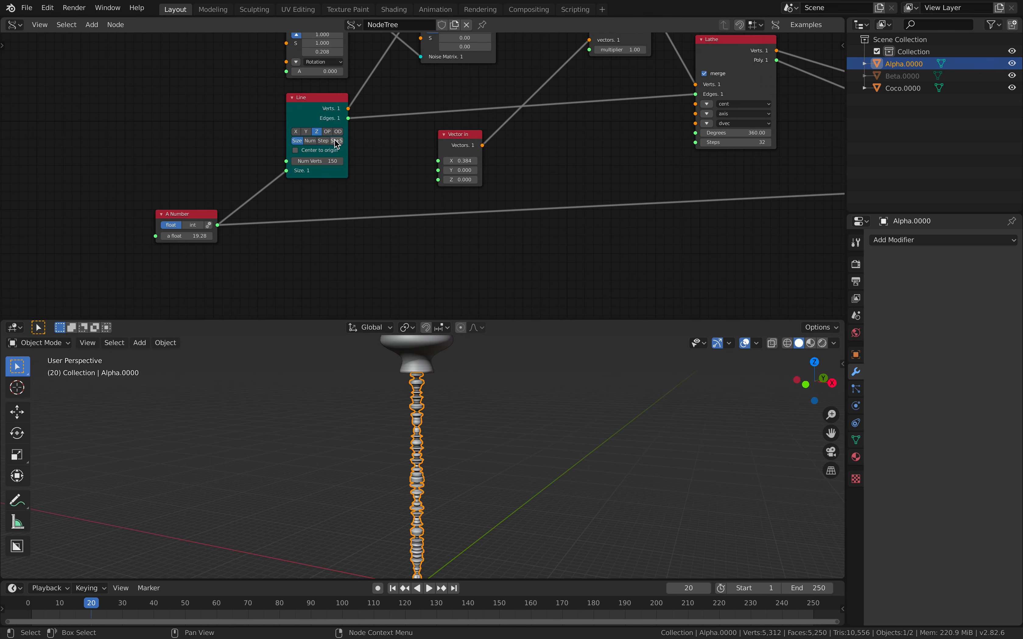
mouse_move(186, 236)
mouse_down()
mouse_move(287, 236)
mouse_move(172, 236)
mouse_move(192, 236)
mouse_up()
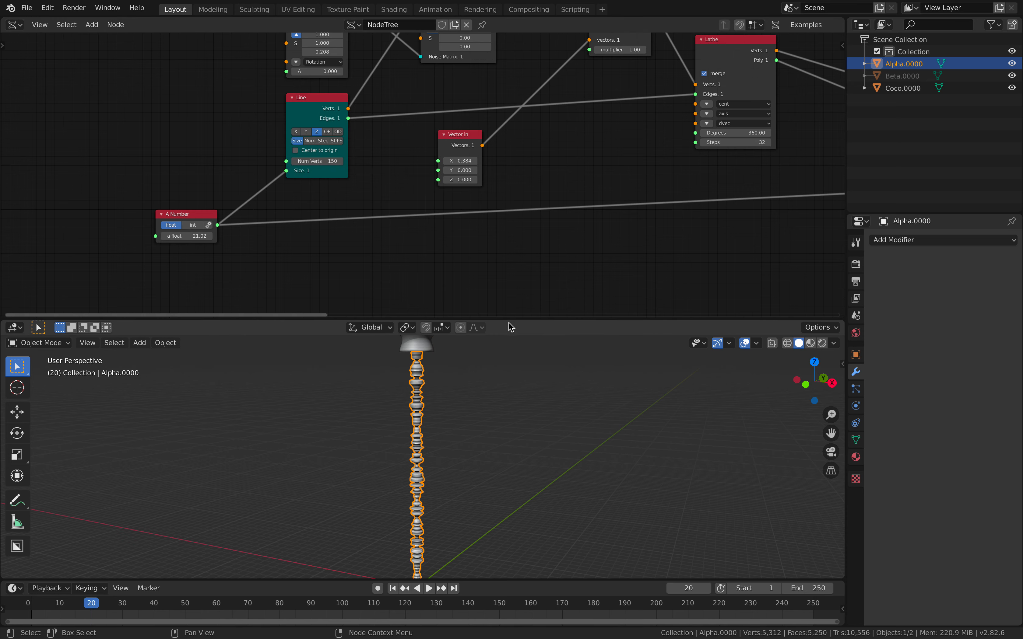
Enlarge the 3D viewport by shrinking the node editor, and deselect the column.
drag(511, 319, 512, 201)
scroll(513, 367, down, 3)
click(507, 363)
scroll(502, 361, up, 2)
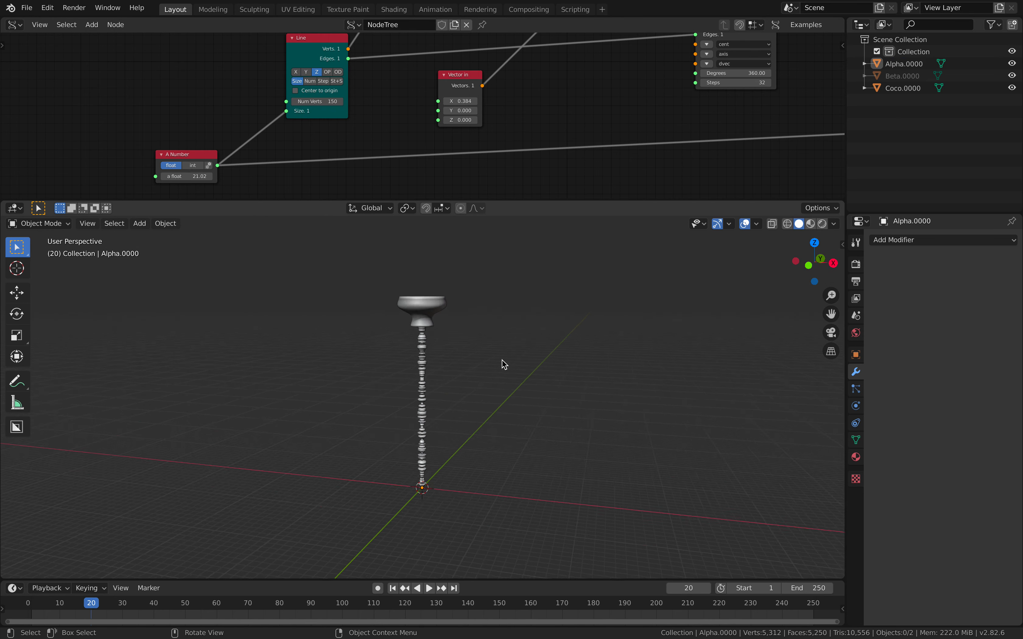
Set the A Number float to 82.22 and the Line node's Num Verts to 308, and inspect the bowl on top.
drag(200, 176, 341, 175)
drag(318, 101, 364, 101)
scroll(503, 329, down, 6)
shift+middle_drag(454, 281, 473, 393)
scroll(434, 340, up, 3)
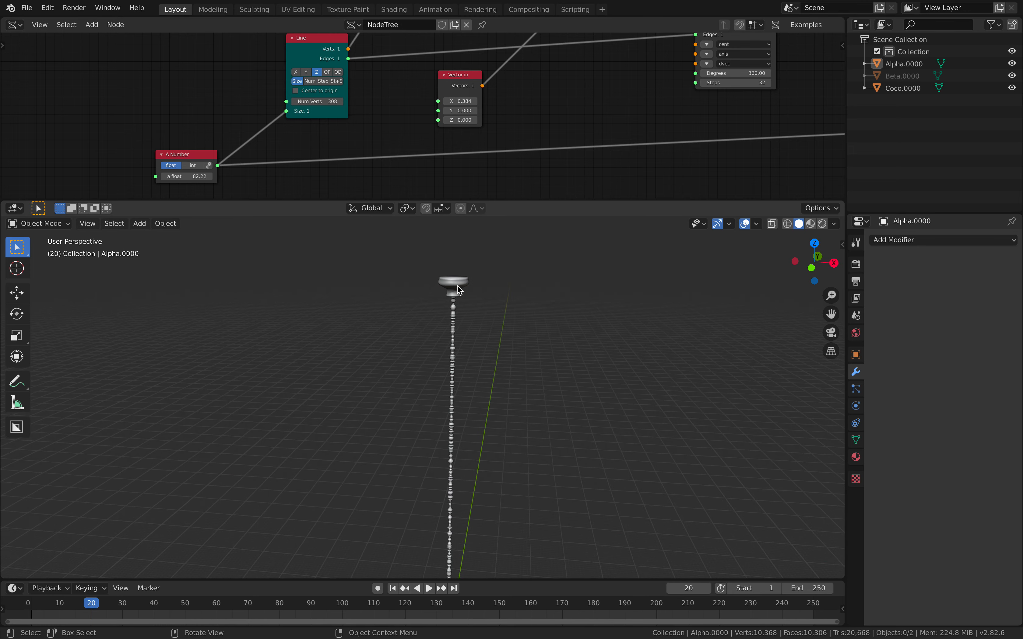
click(456, 287)
scroll(486, 299, up, 4)
mouse_move(441, 355)
middle_down()
mouse_move(468, 354)
mouse_move(420, 354)
mouse_move(466, 388)
mouse_move(434, 375)
middle_up()
click(497, 350)
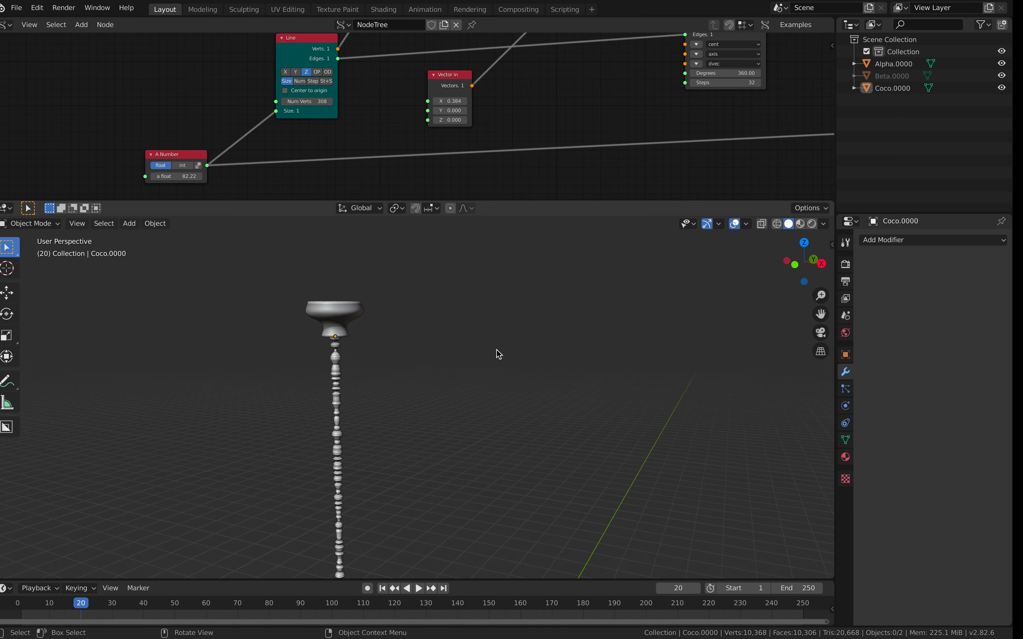
Switch to Safari and run a Google image search for "tower of karin".
key(ctrl+Left)
click(966, 6)
text(safa)
key(Return)
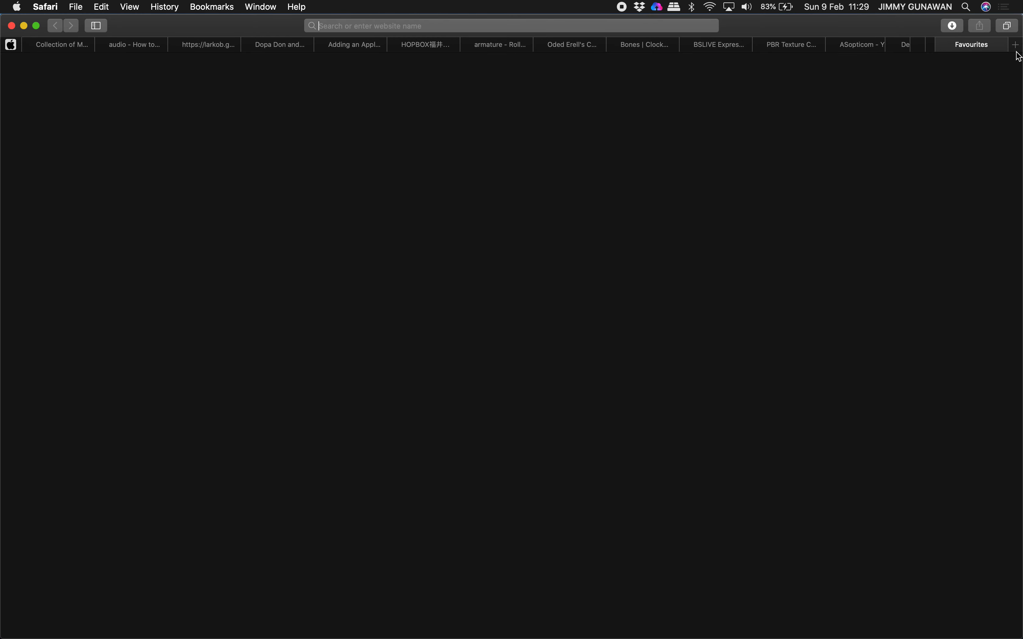
text(tower of karin)
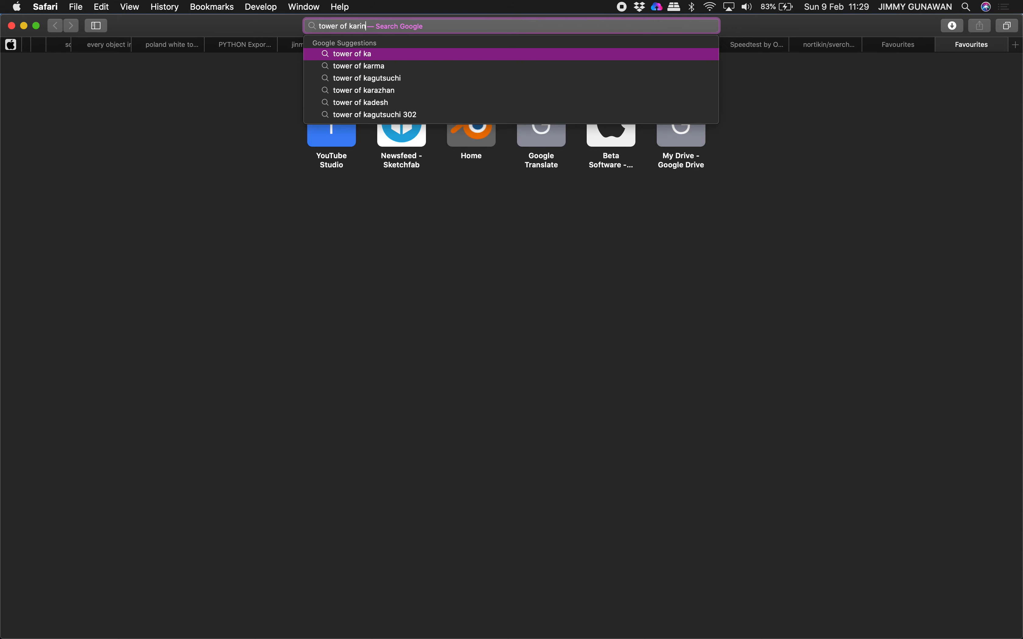
key(Return)
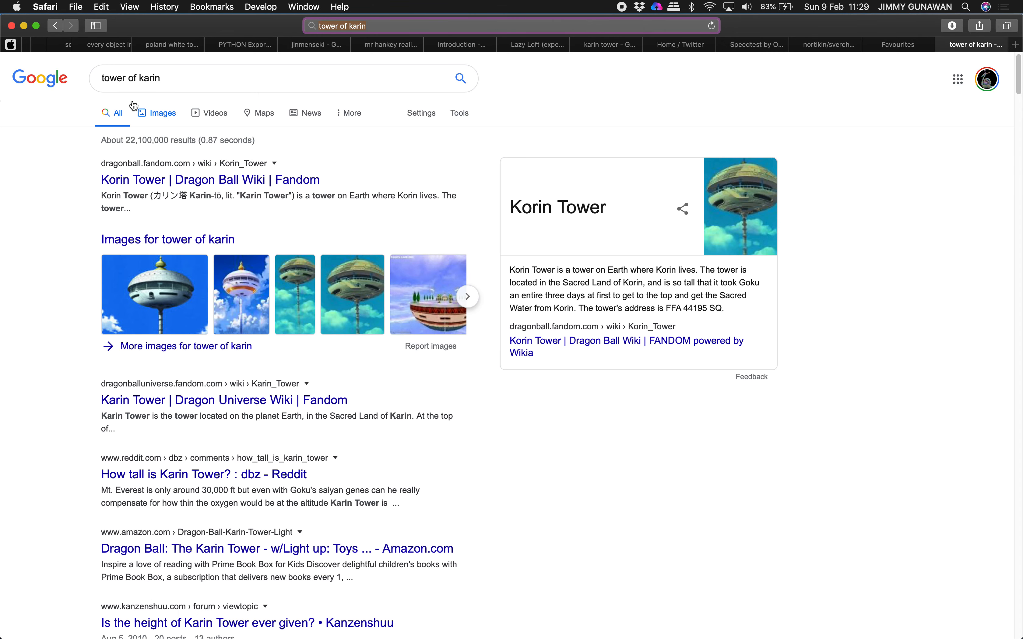
click(148, 112)
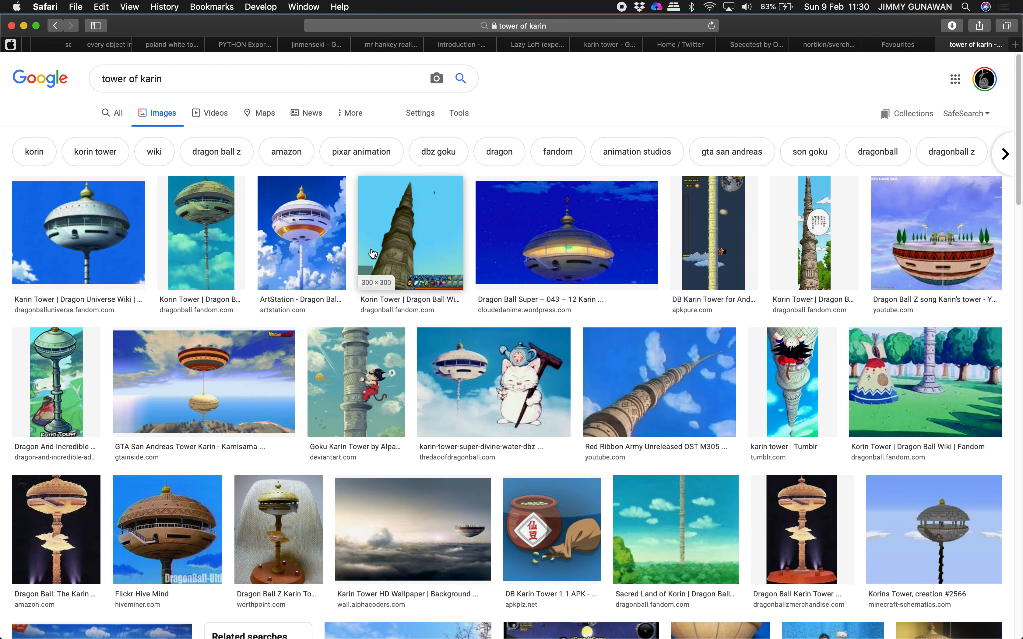
Examine several Karin Tower reference images for the tower's carved shaft and its bowl-shaped top.
click(400, 265)
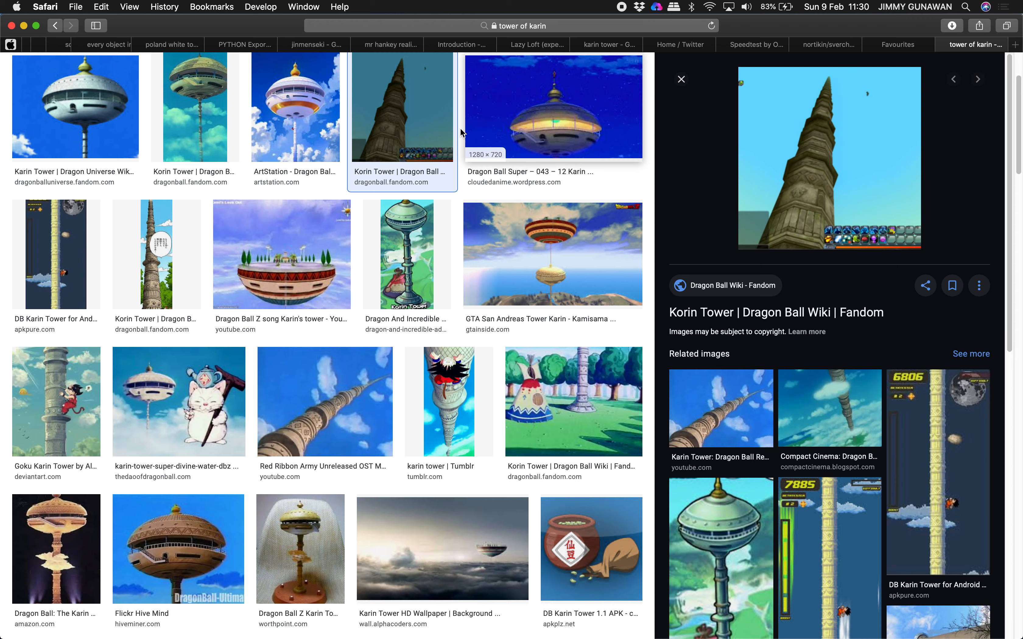
click(93, 107)
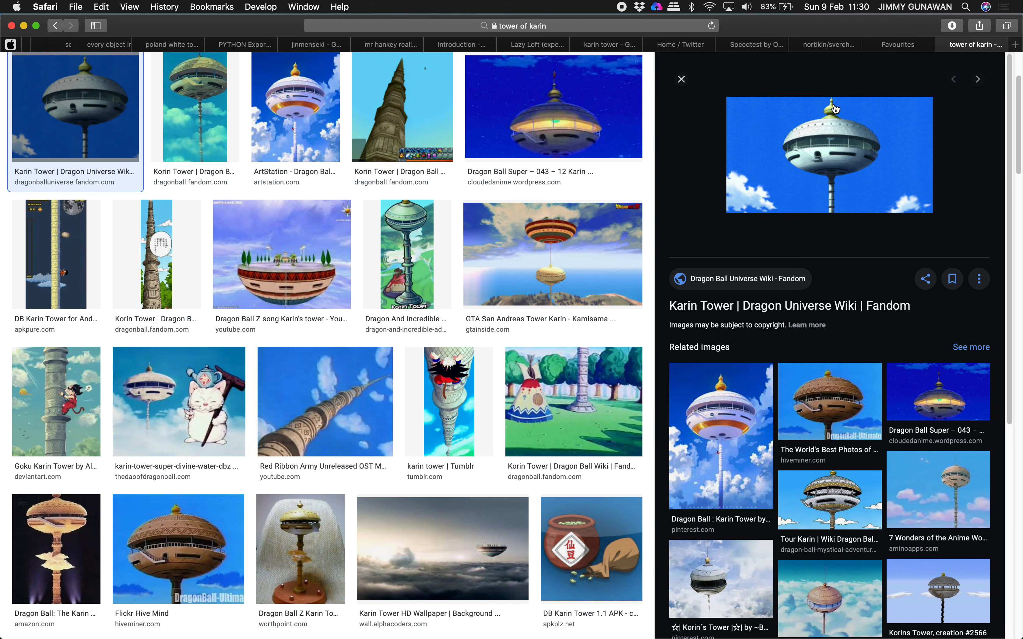
click(726, 423)
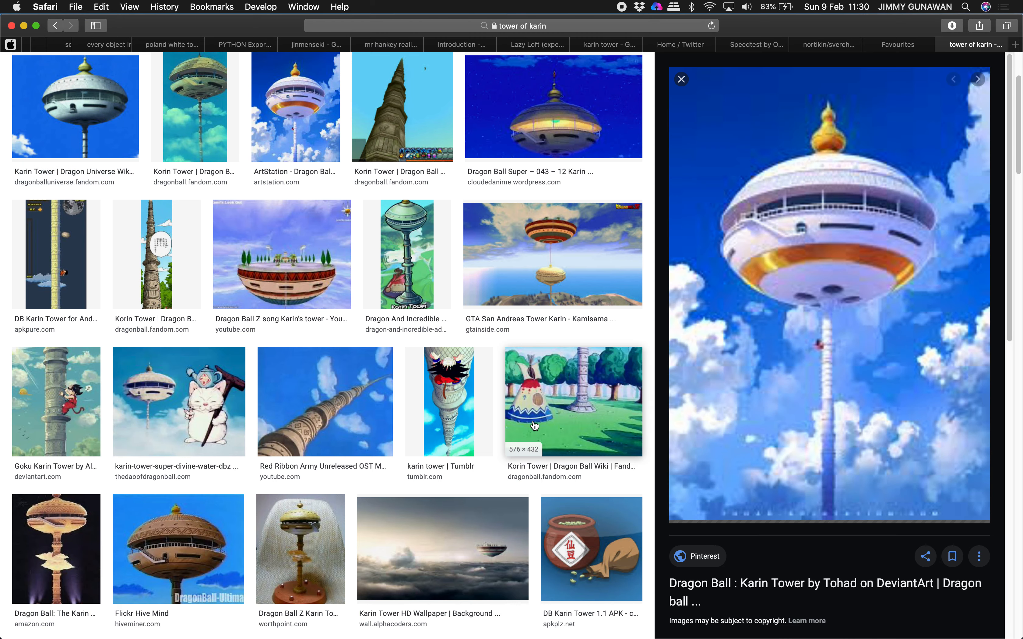
click(477, 401)
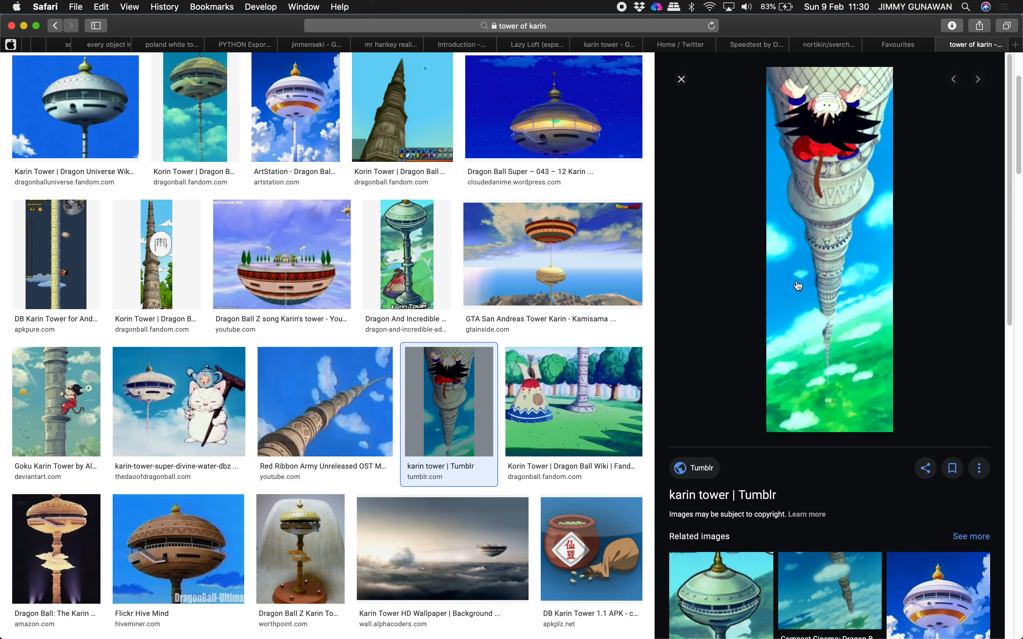
click(338, 406)
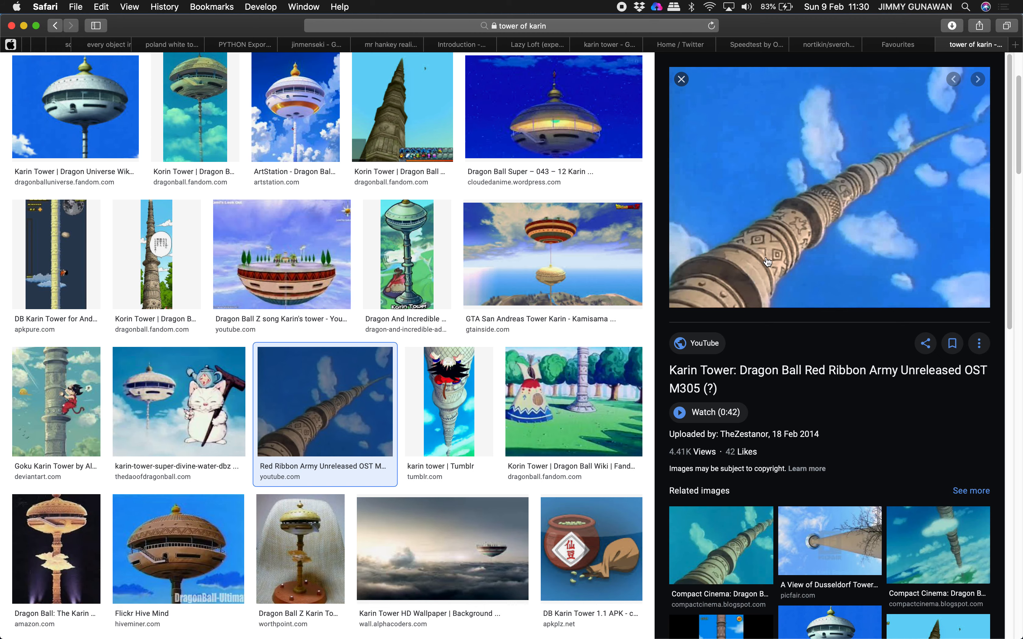
scroll(750, 468, down, 3)
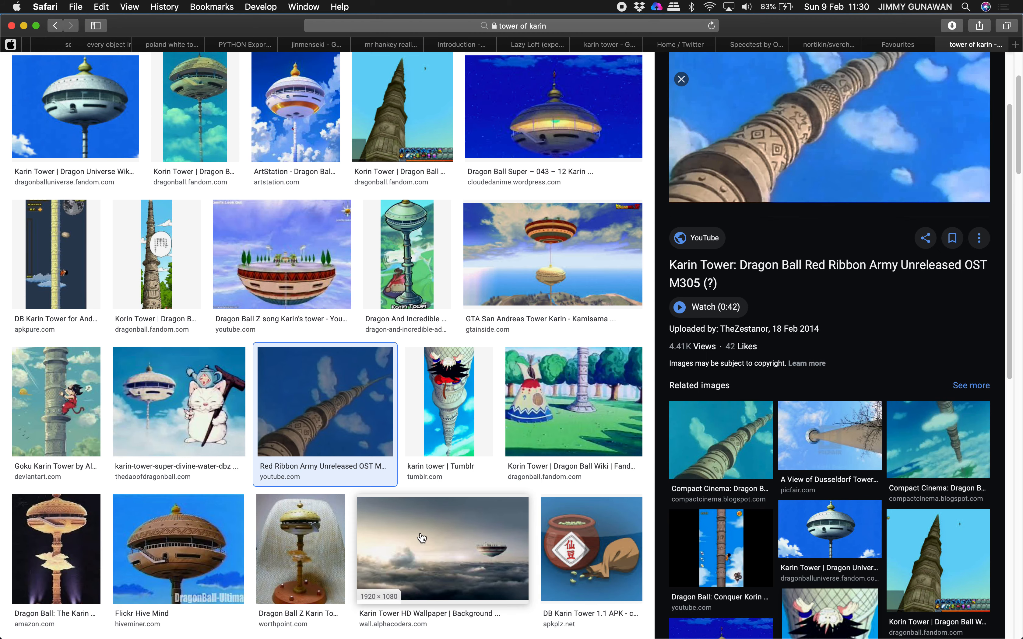
click(448, 538)
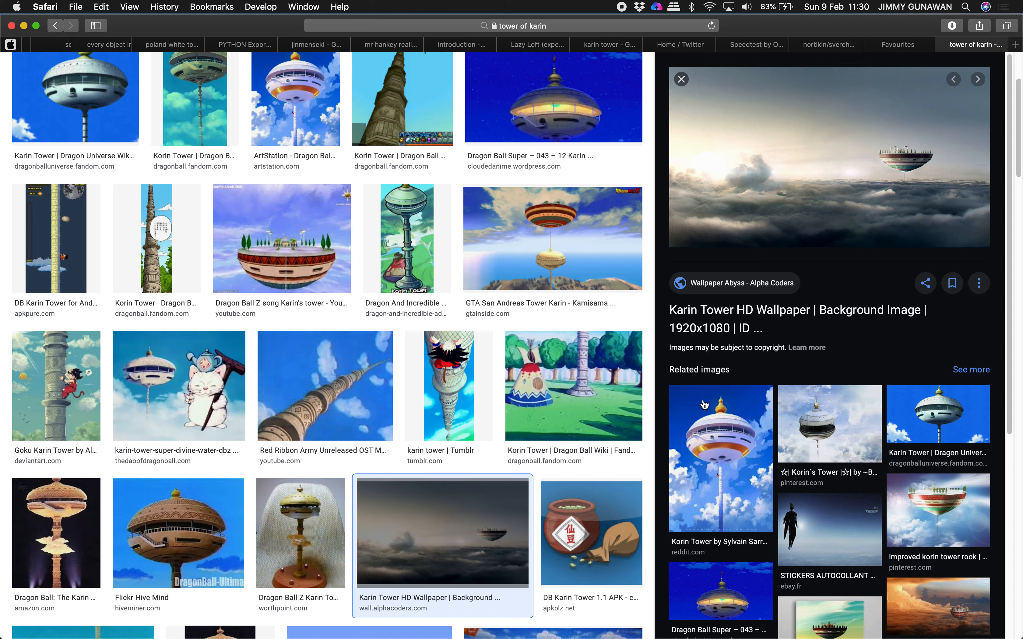
scroll(366, 412, down, 9)
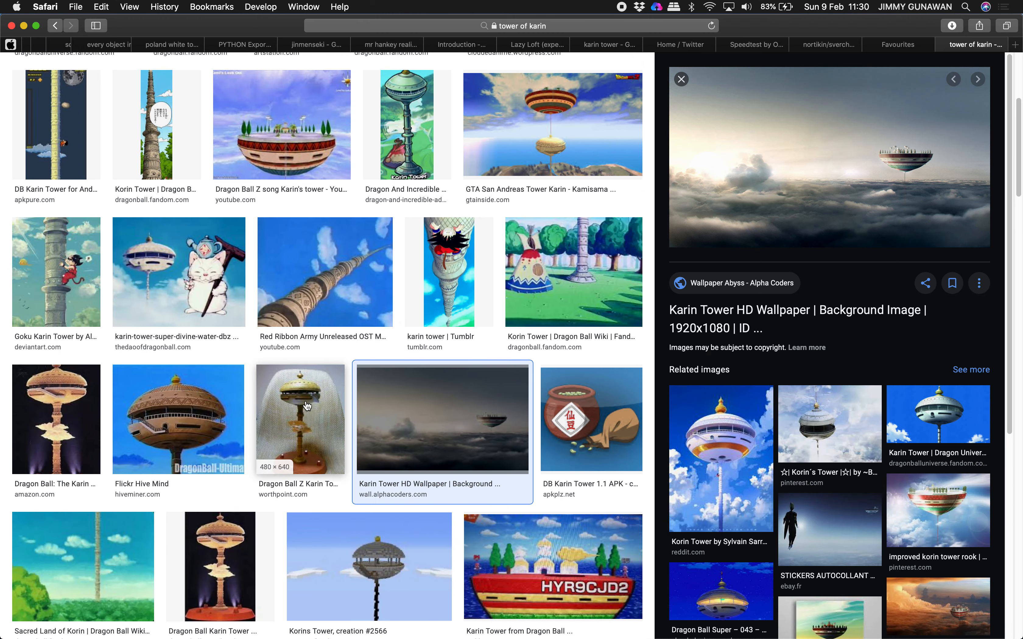
scroll(430, 393, down, 3)
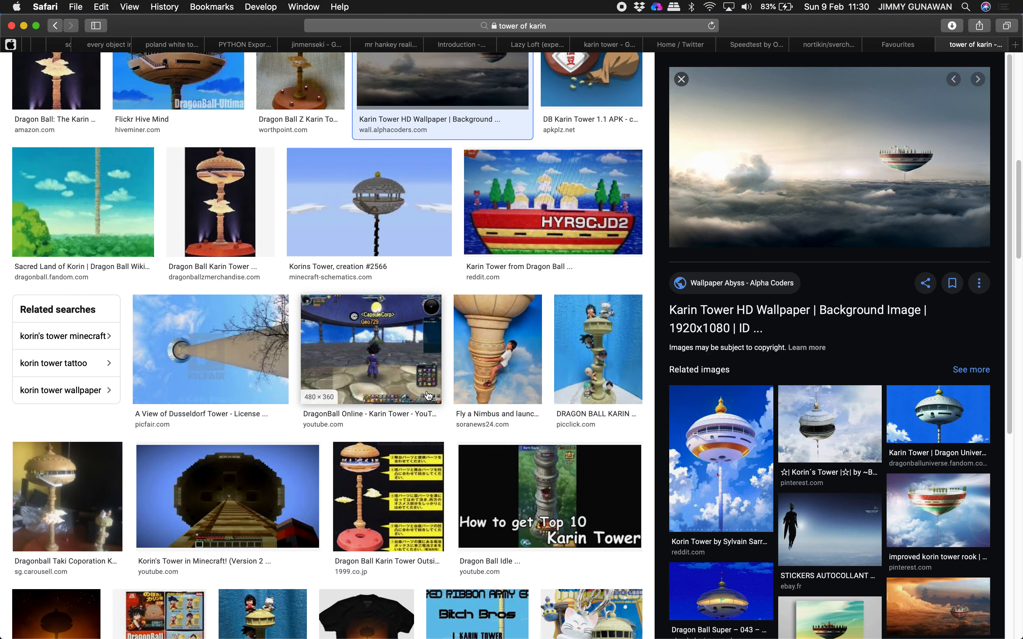
scroll(428, 396, up, 13)
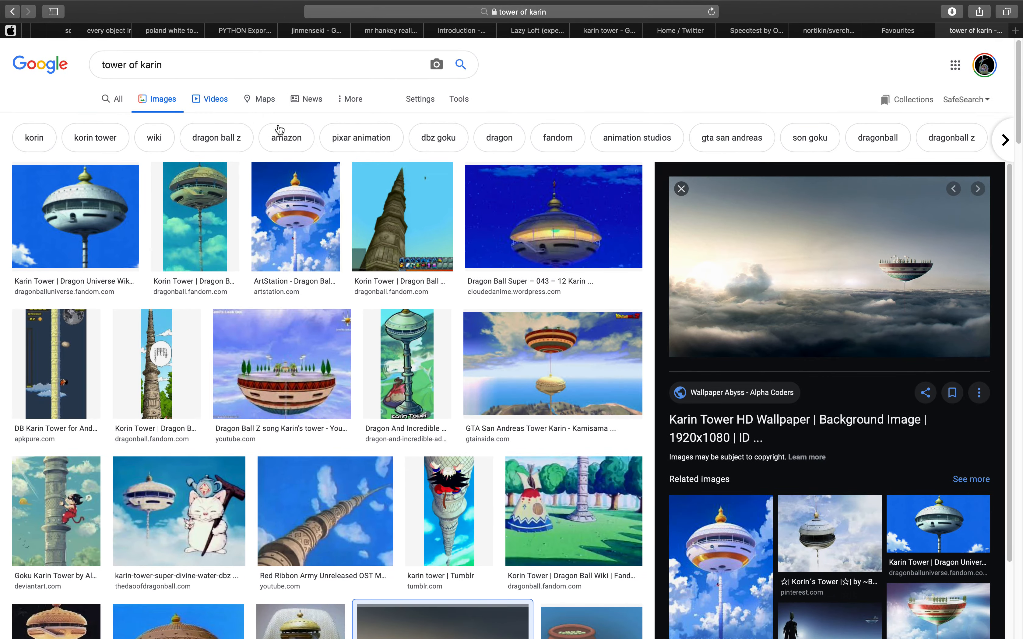
Switch back to Blender and look over the node chain that generates the column.
key(ctrl+Left)
key(ctrl+Right)
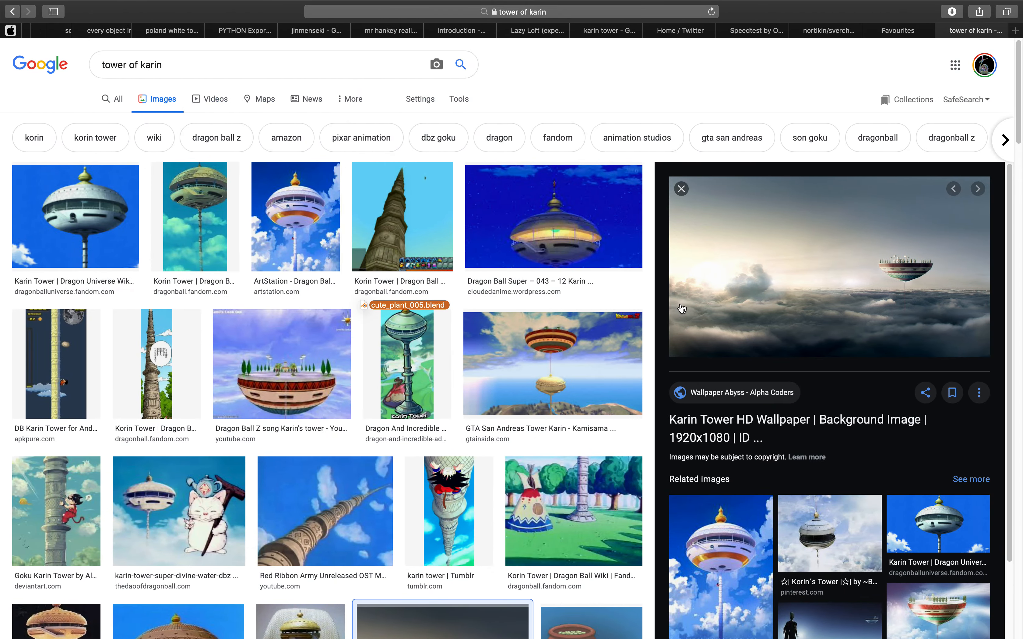
key(ctrl+Left)
key(ctrl+Left)
scroll(416, 299, right, 6)
scroll(386, 281, left, 1)
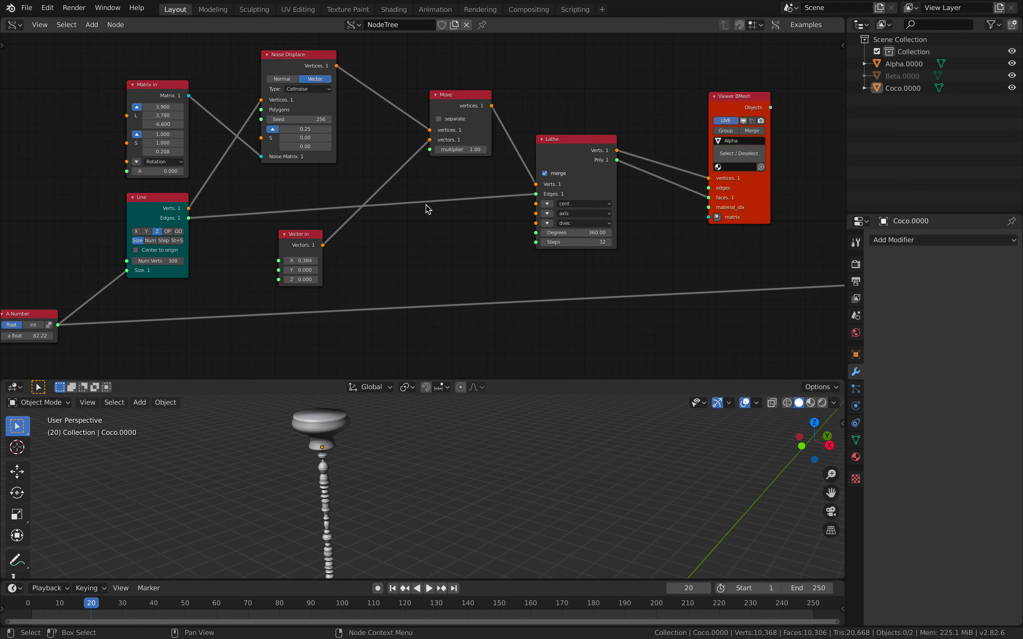
Select the Alpha column and examine the node chains feeding the Beta and Coco viewers.
click(327, 467)
scroll(591, 169, right, 6)
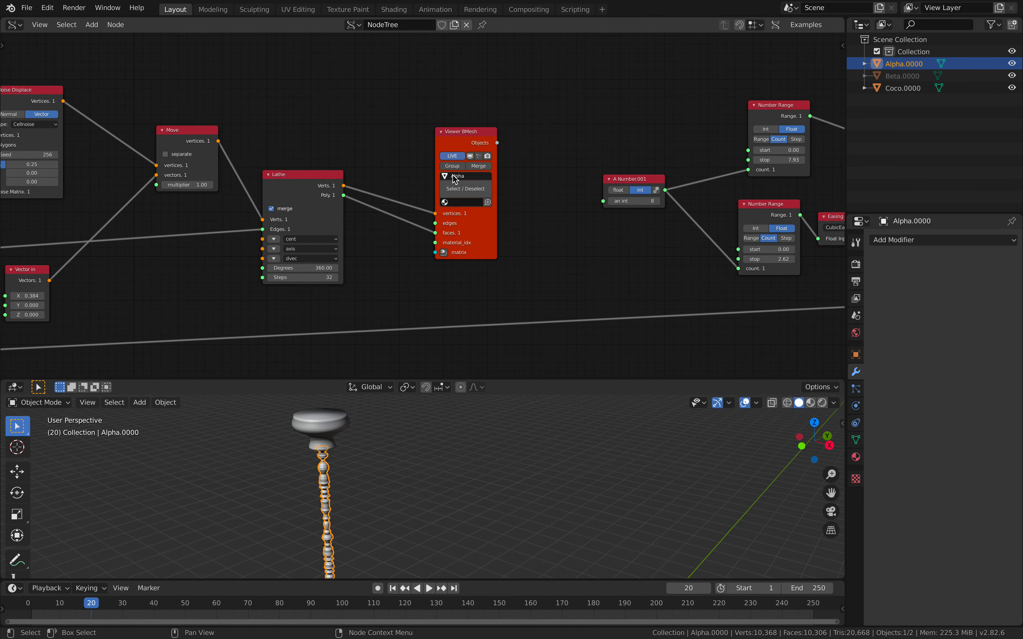
scroll(370, 190, right, 10)
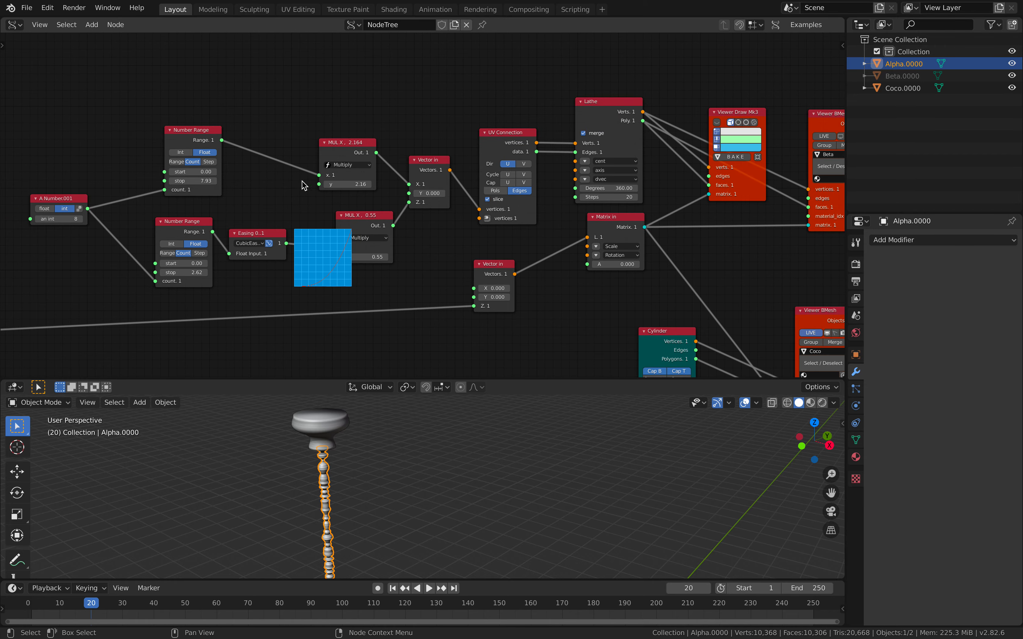
scroll(254, 182, left, 2)
scroll(241, 205, down, 1)
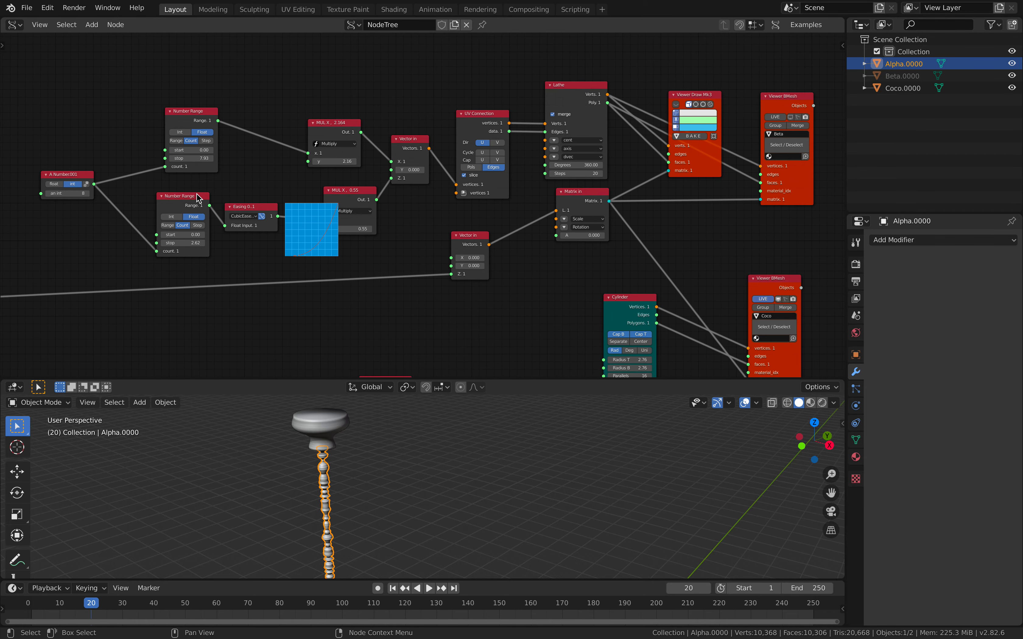
Spread out the two Number Range nodes, the Easing node and the upper Multiply node to clear space around the easing curve preview.
drag(198, 199, 157, 199)
drag(193, 111, 172, 106)
drag(254, 209, 229, 205)
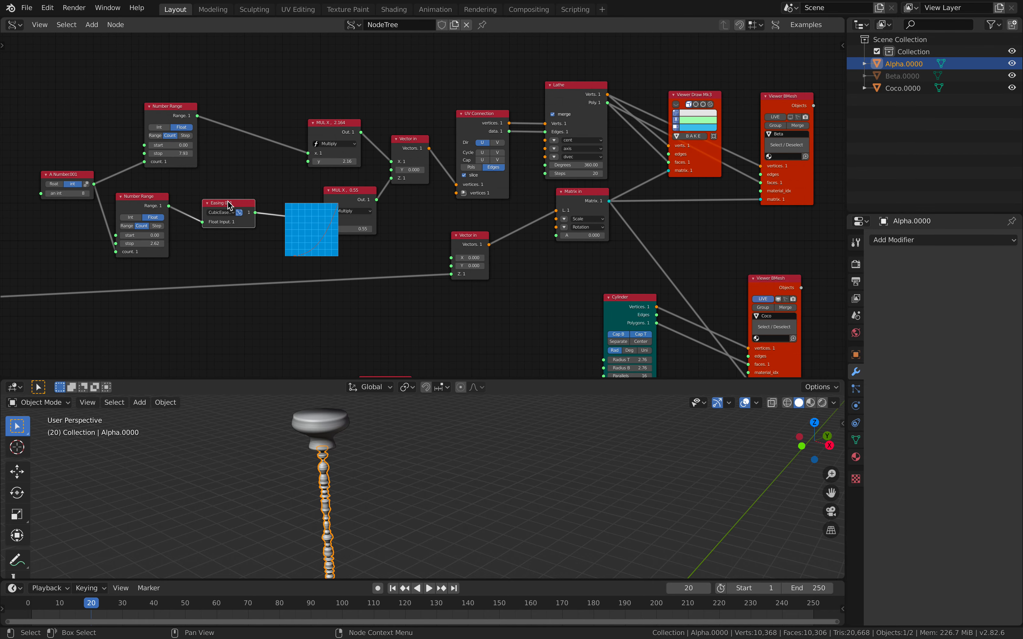
key(Right)
key(Right)
key(Right)
scroll(228, 205, up, 2)
middle_drag(260, 208, 286, 205)
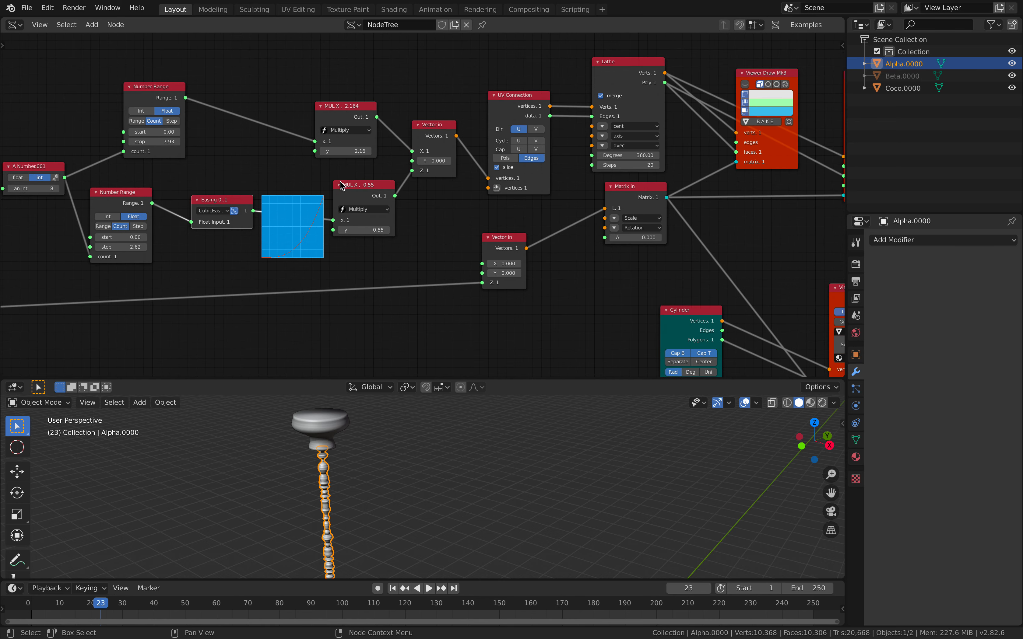
drag(340, 109, 352, 103)
Change the Easing node in the Beta profile chain from cubic to a quadratic easing type.
middle_drag(358, 118, 429, 111)
scroll(341, 258, up, 4)
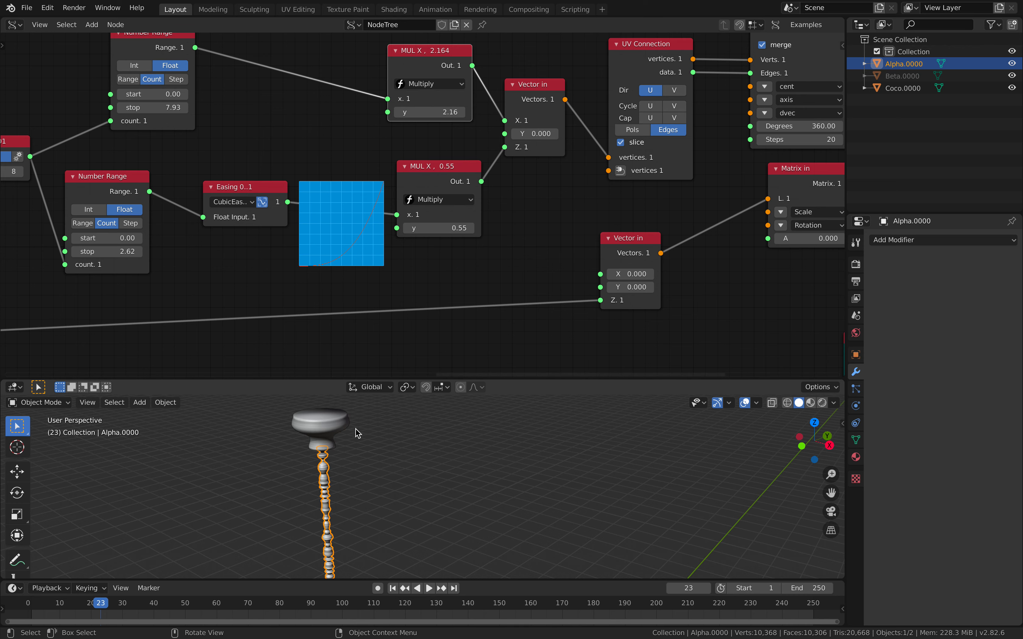
middle_drag(353, 256, 409, 241)
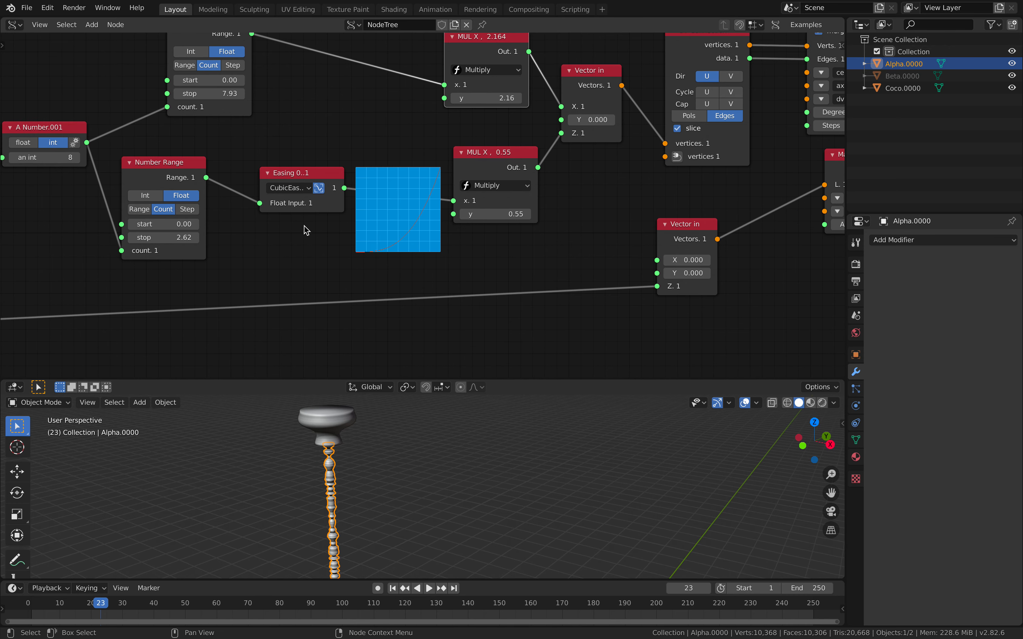
click(292, 191)
click(347, 148)
In the chain feeding the Coco cylinder, set the Add node's y to 1.32 and the Multiply node's y to 1.03.
scroll(502, 183, down, 3)
middle_drag(502, 183, 302, 186)
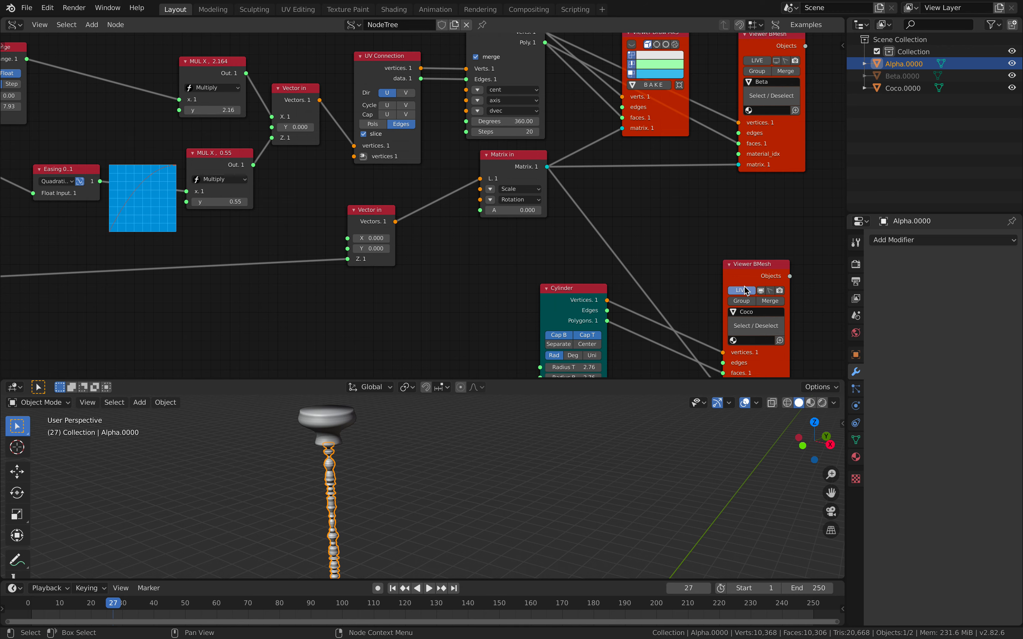
middle_drag(698, 239, 674, 193)
middle_drag(614, 239, 627, 139)
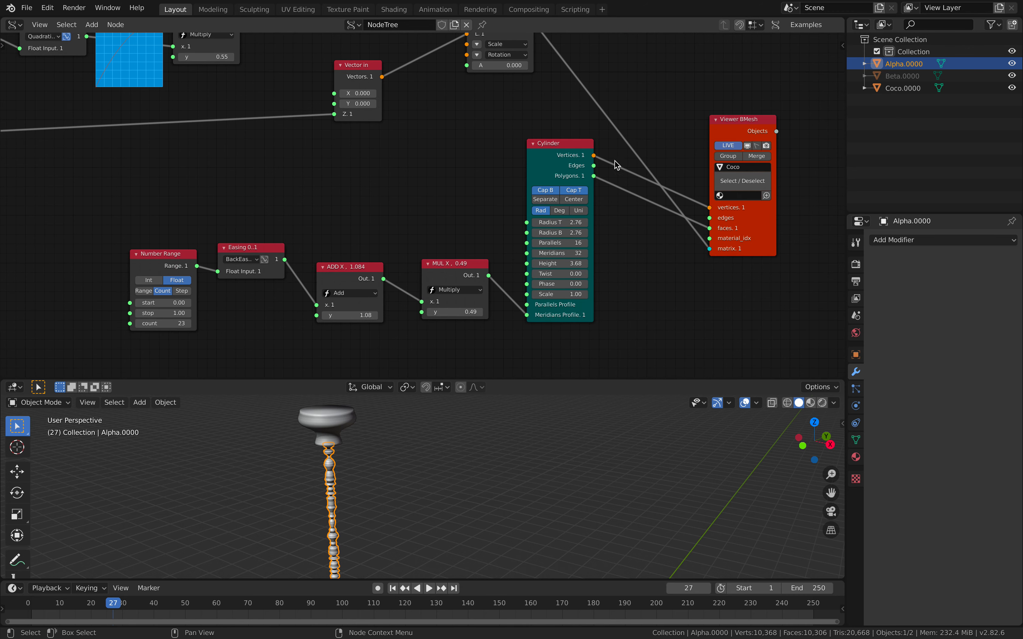
middle_drag(541, 242, 549, 233)
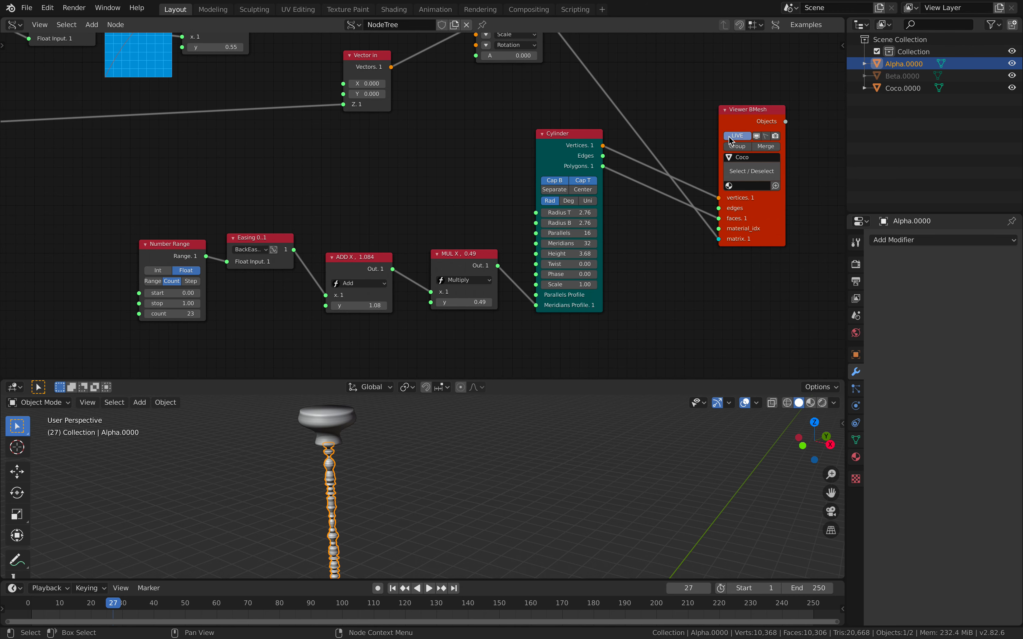
mouse_move(354, 301)
mouse_down()
mouse_move(407, 304)
mouse_move(369, 303)
mouse_up()
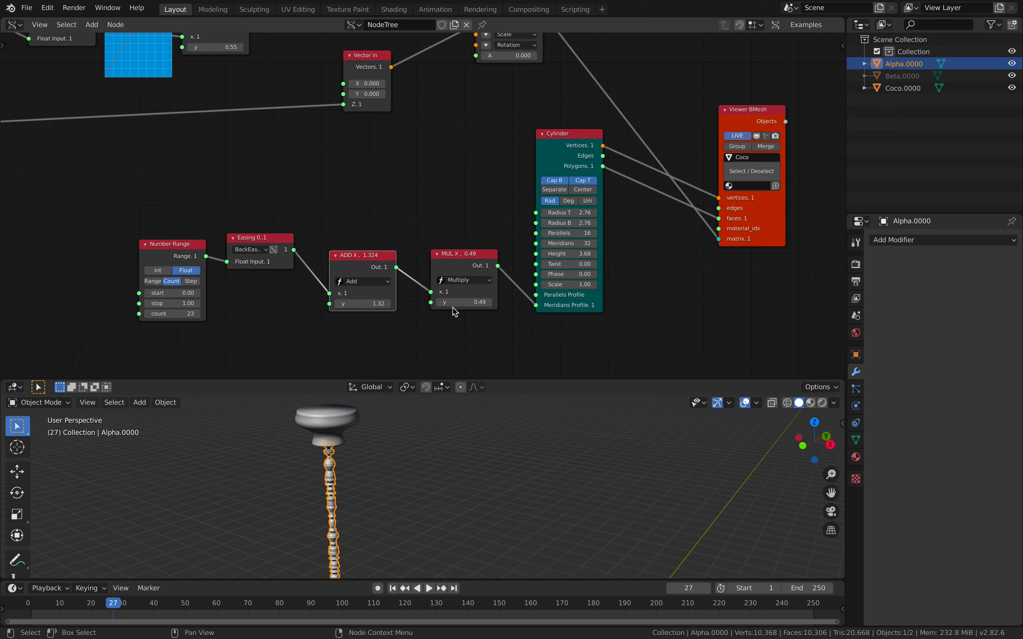
drag(463, 302, 485, 303)
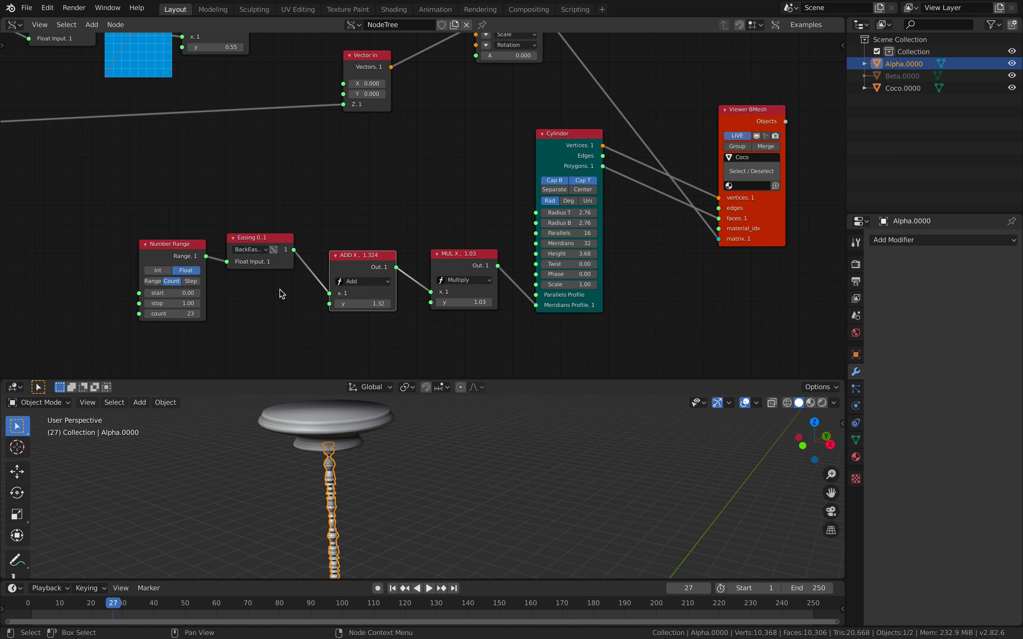
Switch the Easing node feeding the Coco cylinder to another Back easing variant and inspect the bowl from a lower angle.
ctrl+scroll(259, 250, down, 4)
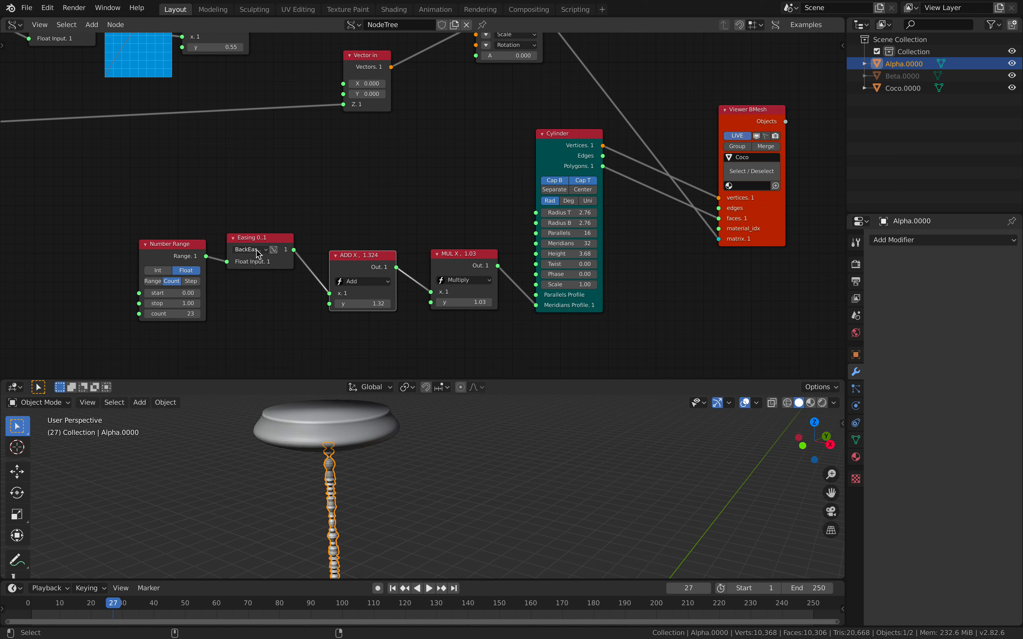
drag(550, 306, 547, 314)
middle_drag(459, 452, 399, 437)
scroll(398, 436, up, 1)
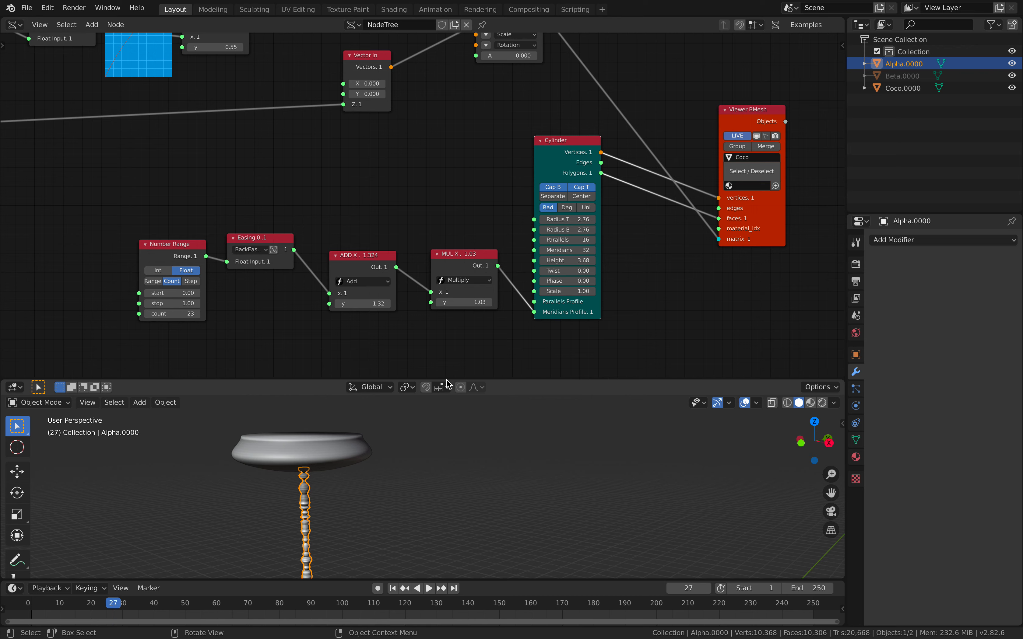
Enlarge the 3D viewport, deselect everything and annotate a banded dome, an arrow, flaring shaft lines and a small ornament beside the column.
drag(445, 378, 458, 267)
middle_drag(452, 305, 414, 392)
key(a)
key(a)
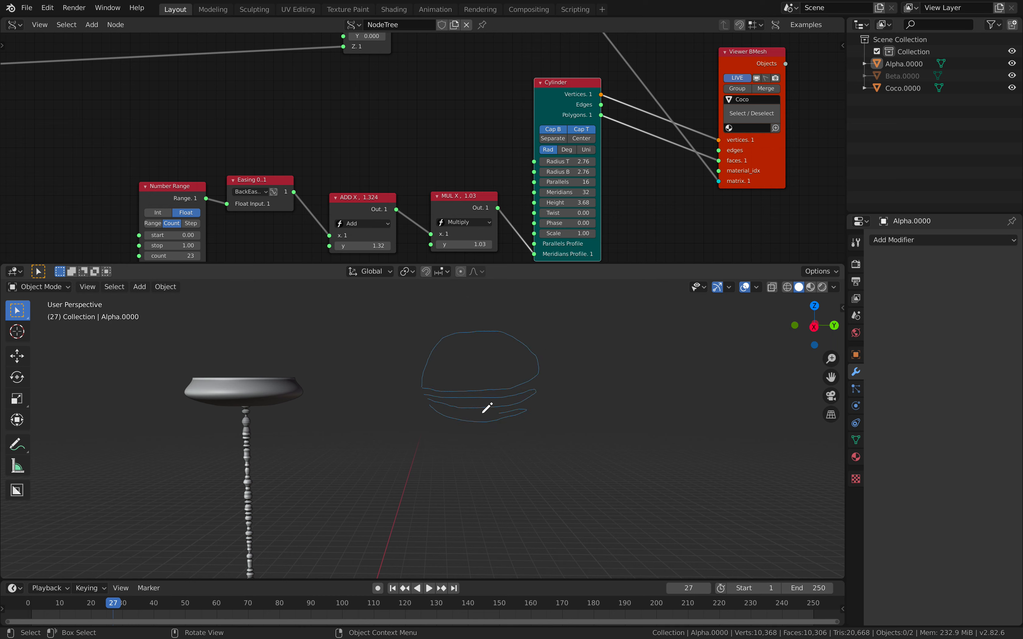
middle_drag(496, 445, 541, 353)
drag(532, 346, 550, 356)
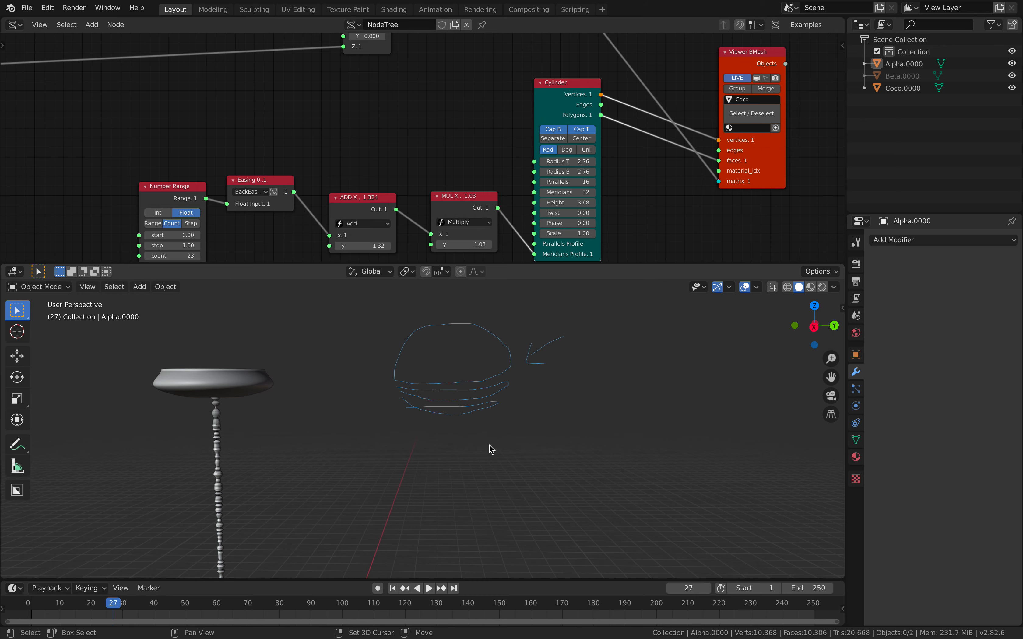
middle_drag(489, 450, 462, 377)
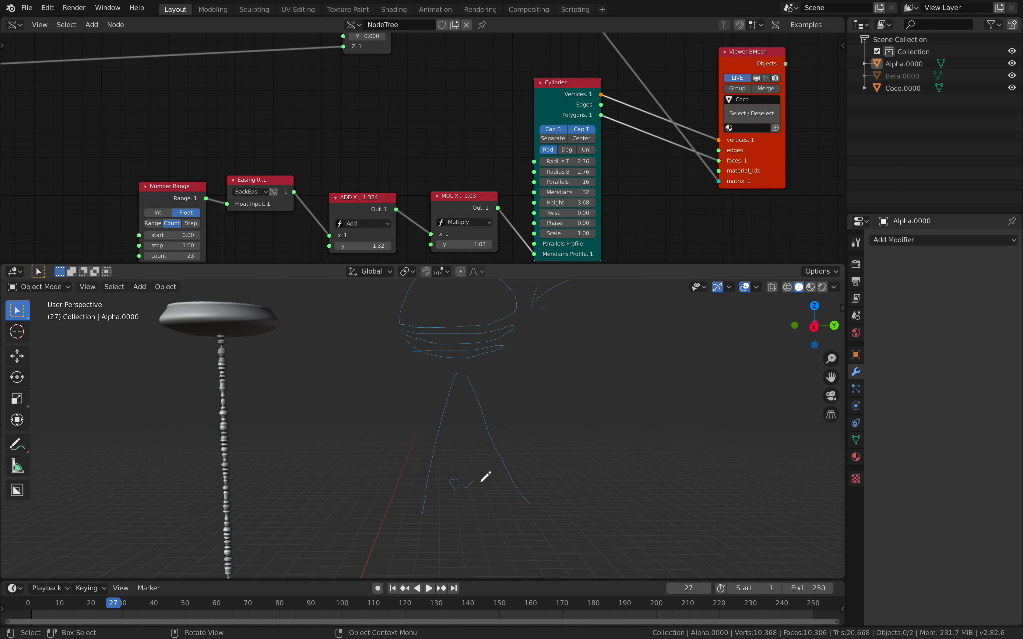
mouse_move(488, 501)
middle_down()
mouse_move(516, 428)
mouse_move(411, 447)
mouse_move(480, 425)
middle_up()
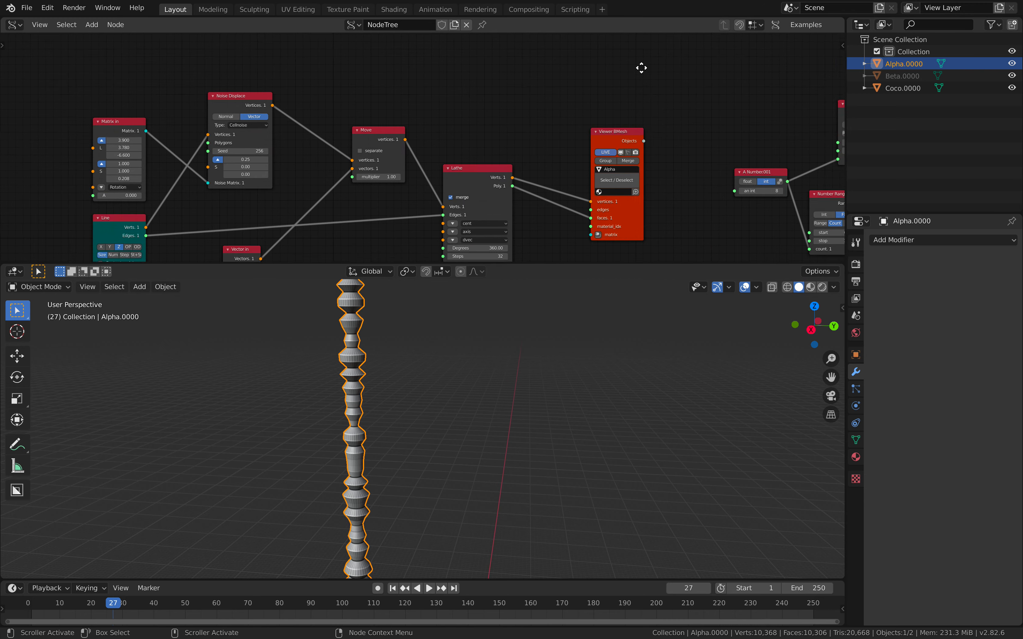
Try the Perlin_Original and Voronoi_F3 noise types on the Alpha chain's Noise Displace node and return it to Cellnoise.
scroll(452, 116, up, 5)
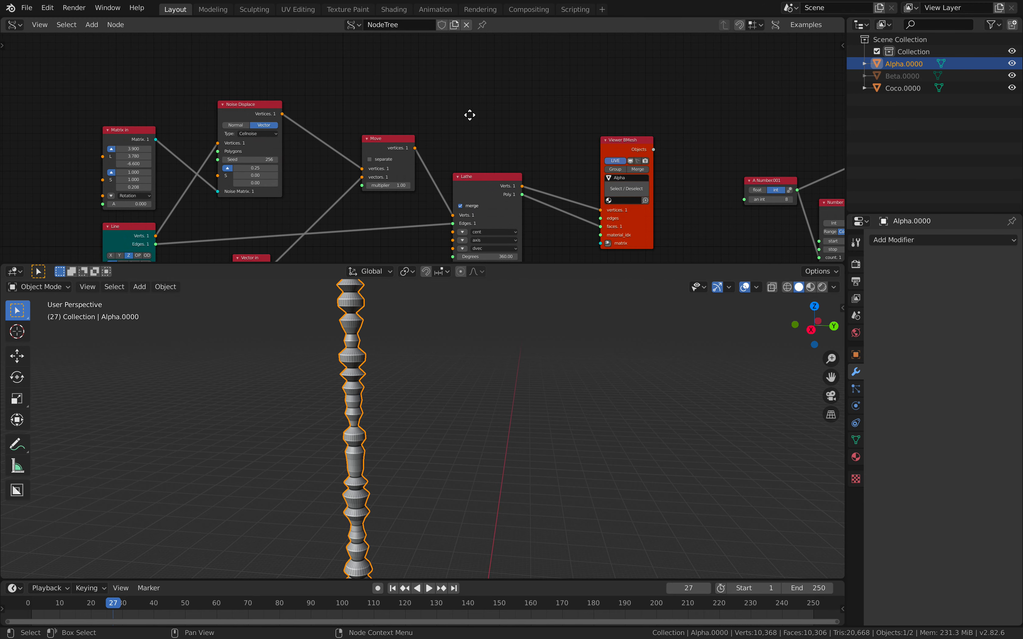
middle_drag(424, 128, 468, 125)
click(353, 86)
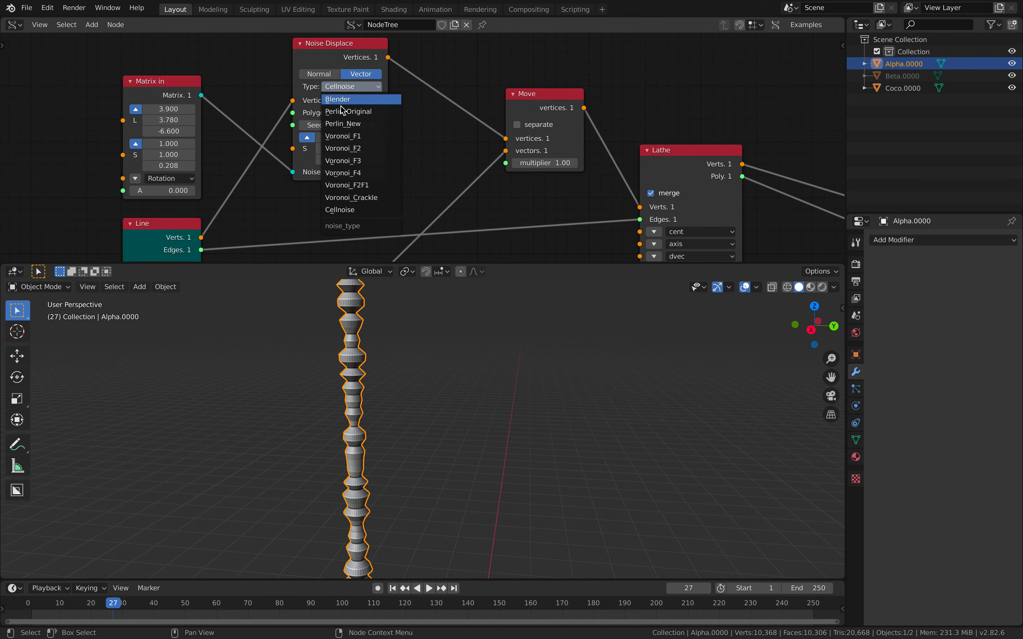
click(344, 112)
click(356, 87)
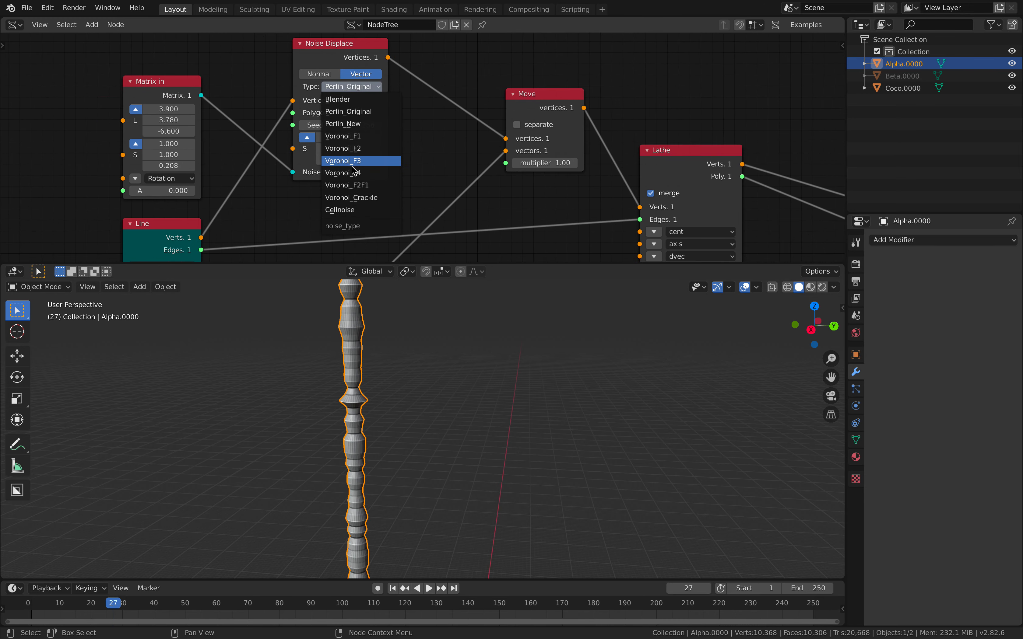
click(354, 163)
click(362, 87)
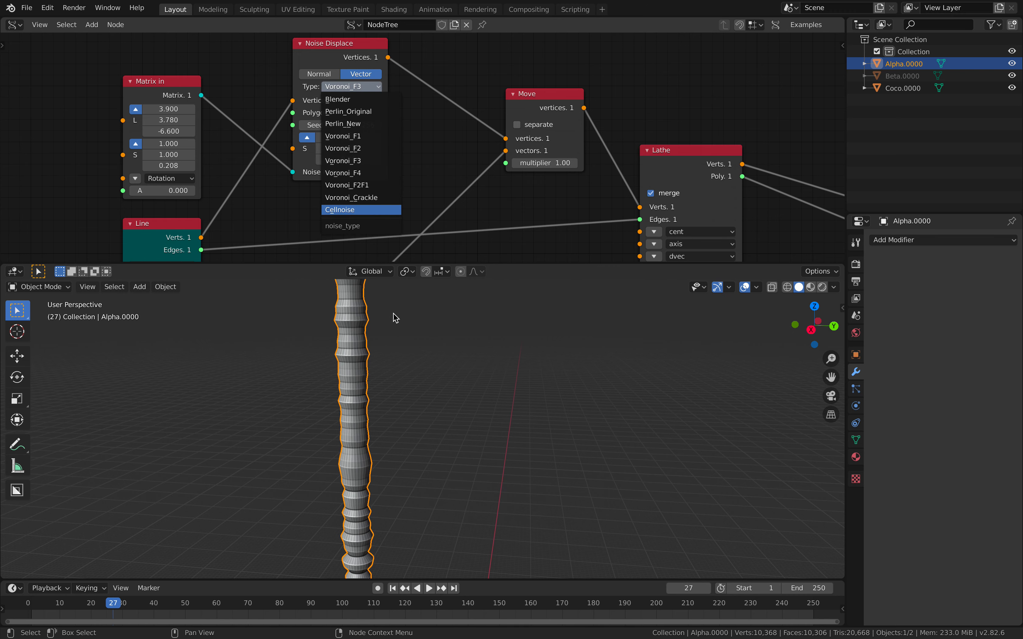
click(354, 210)
Set the Noise Displace node's seed to 346 and its first scale value to 0.11.
middle_drag(357, 215, 381, 206)
drag(368, 128, 403, 116)
middle_drag(435, 306, 398, 298)
scroll(396, 181, down, 4)
middle_drag(303, 208, 318, 132)
click(256, 120)
drag(257, 120, 254, 126)
middle_drag(343, 74, 316, 158)
click(355, 67)
drag(356, 89, 348, 101)
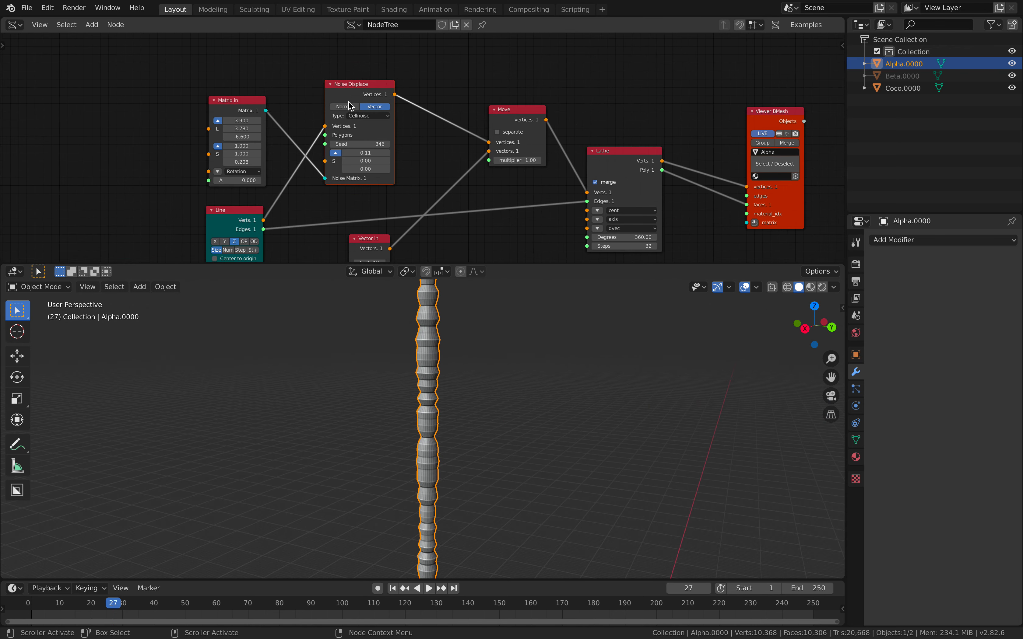
Examine the whole column and bowl alongside the annotated tower sketch from several distances and angles.
scroll(458, 408, down, 6)
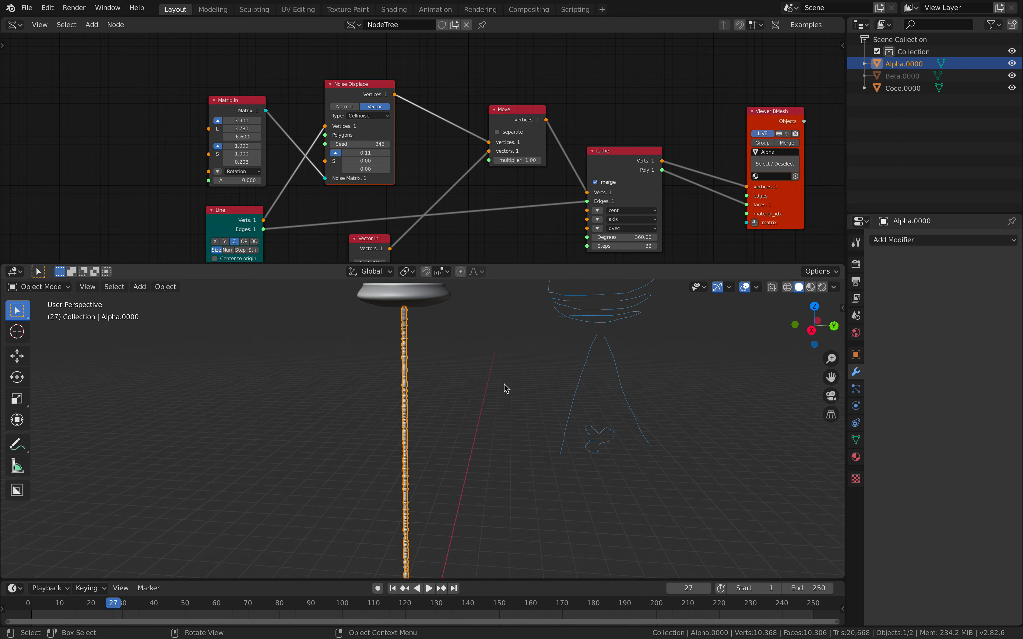
scroll(427, 408, up, 4)
scroll(417, 376, down, 2)
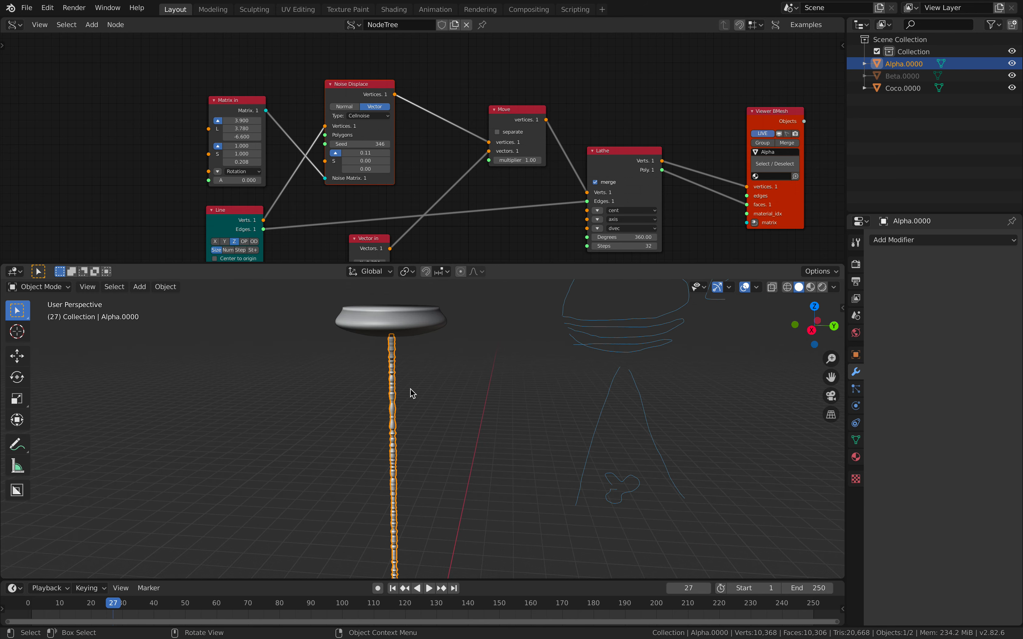
middle_drag(473, 431, 424, 430)
scroll(434, 432, down, 2)
shift+middle_drag(434, 432, 386, 382)
scroll(385, 382, up, 2)
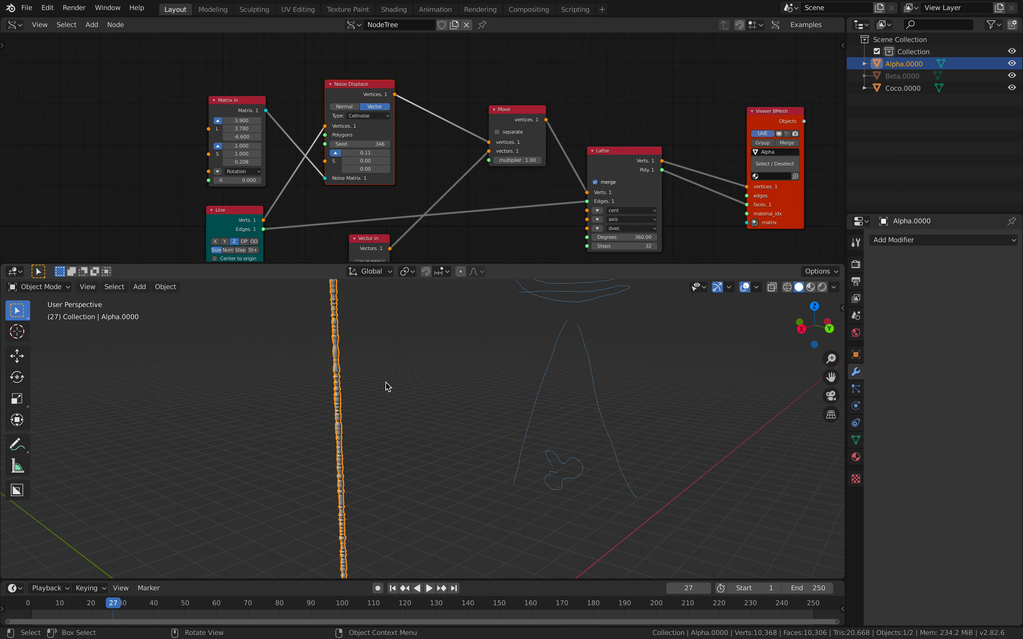